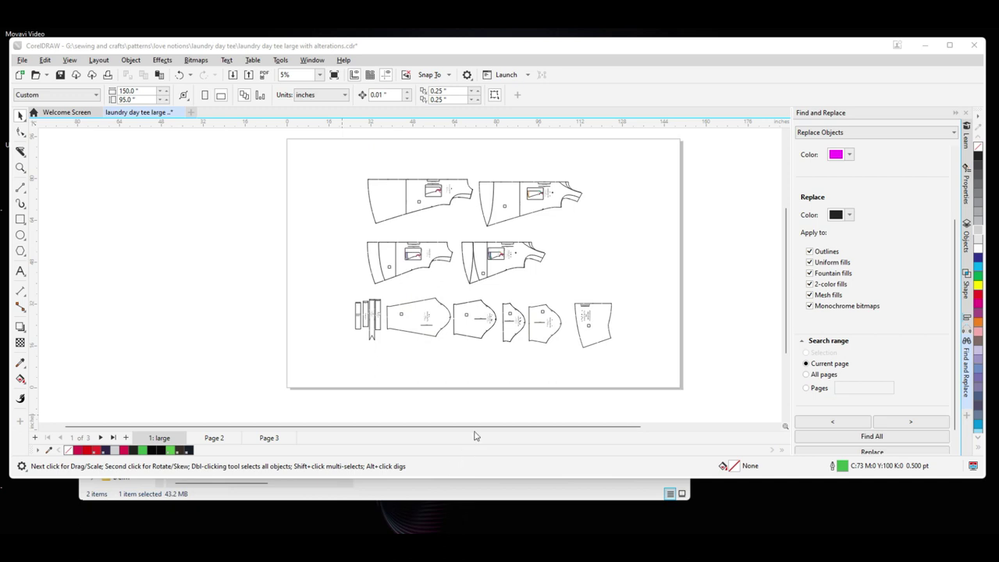
# Bring the PDF Stitcher window holding the Laundry Day Tee projector file to the front.
pyautogui.moveTo(629, 546)
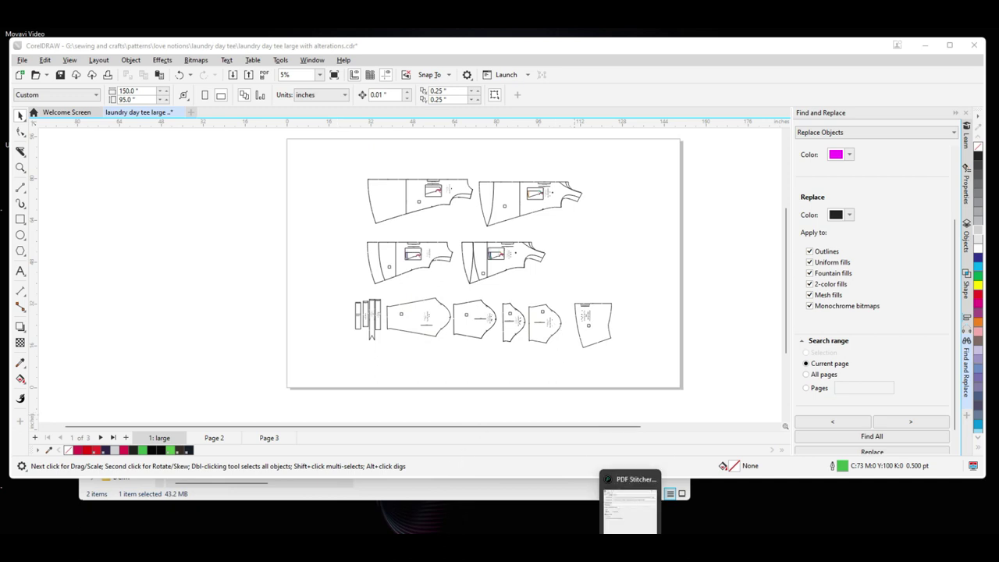
pyautogui.click(630, 503)
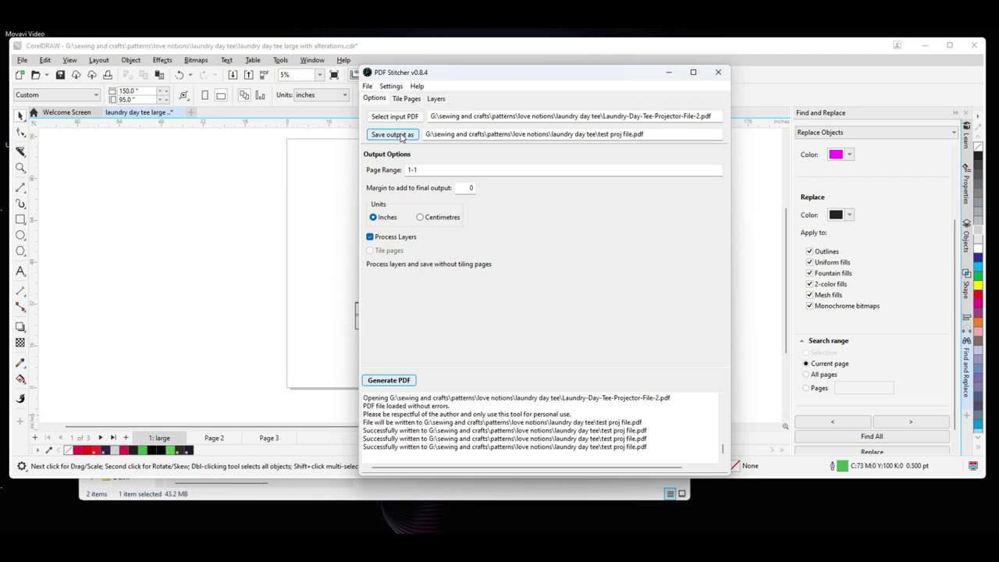
# Save the stitched output as video 1.pdf in the laundry day tee folder.
pyautogui.click(400, 135)
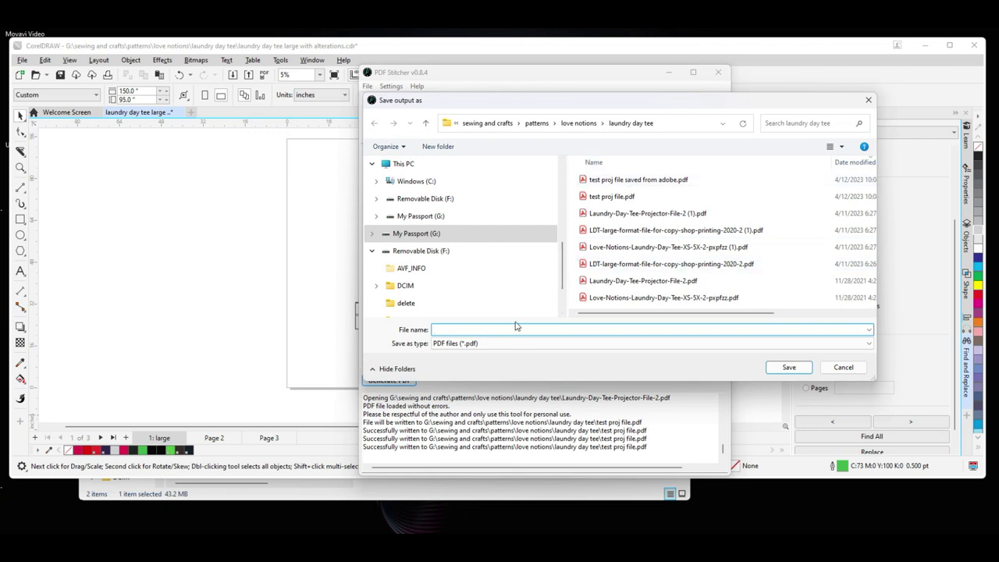
pyautogui.write('video 1')
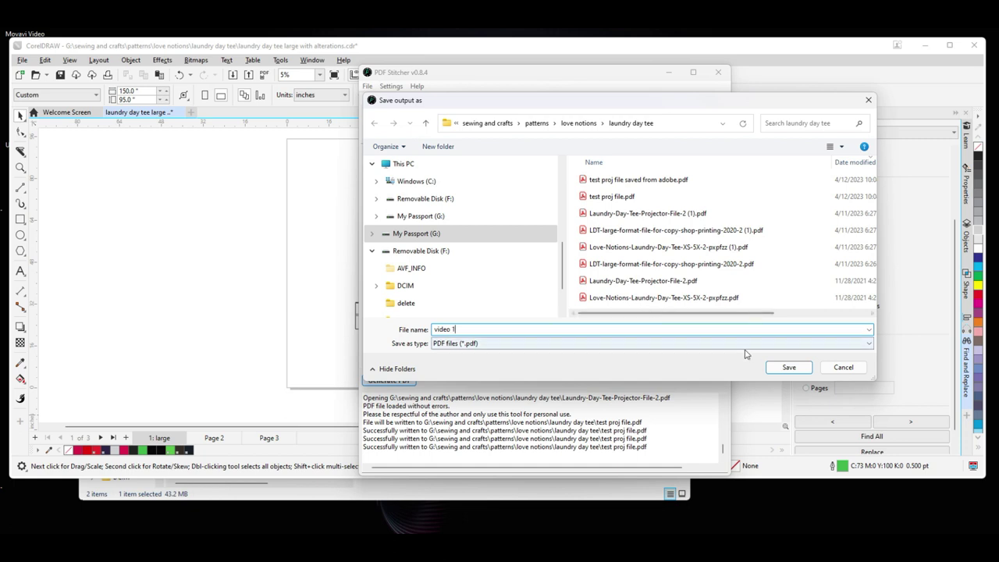
pyautogui.click(775, 368)
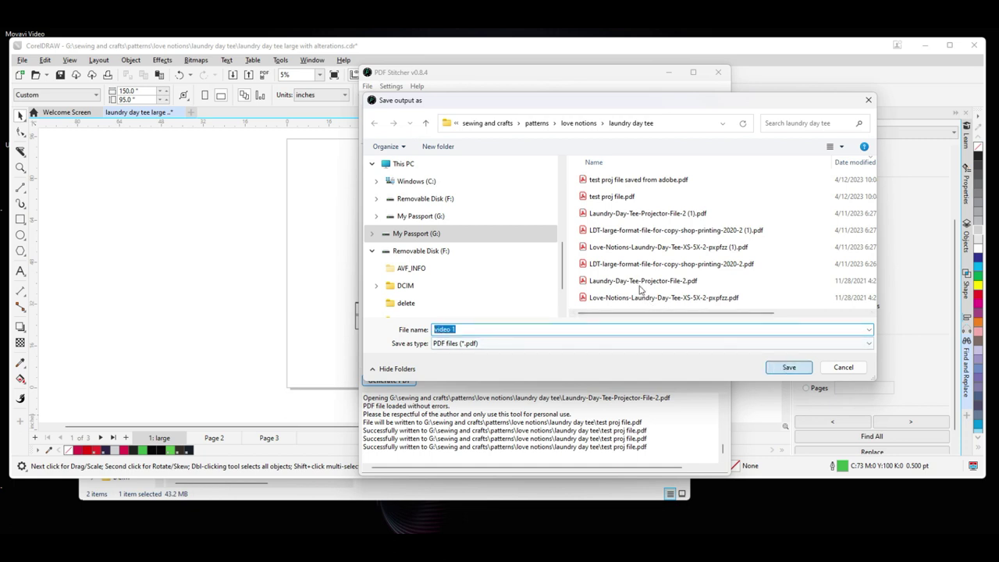
pyautogui.click(788, 368)
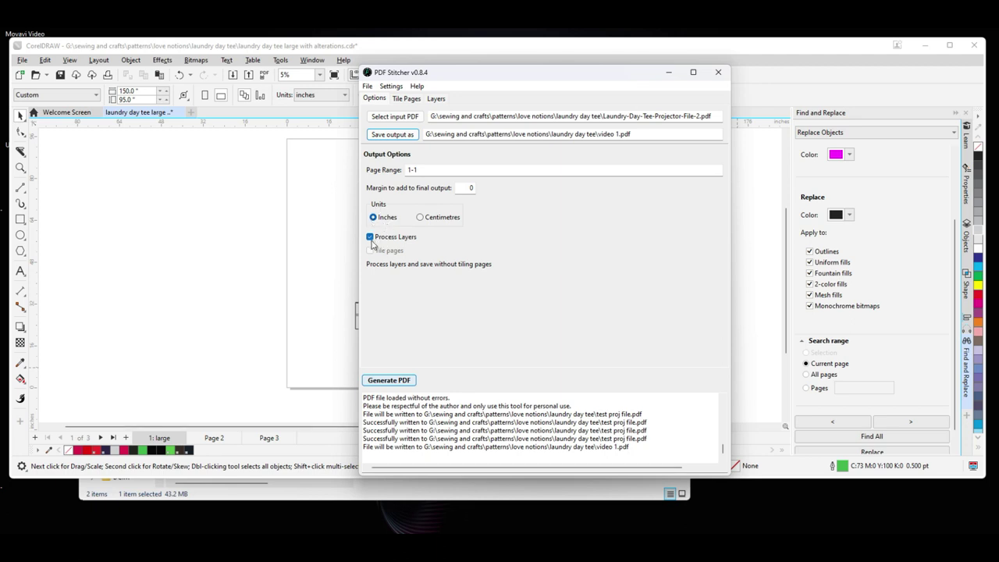
# Show the Tile Pages settings, then the Layers list with TITLES, L, Layer 1 and 1" Grid.
pyautogui.click(403, 100)
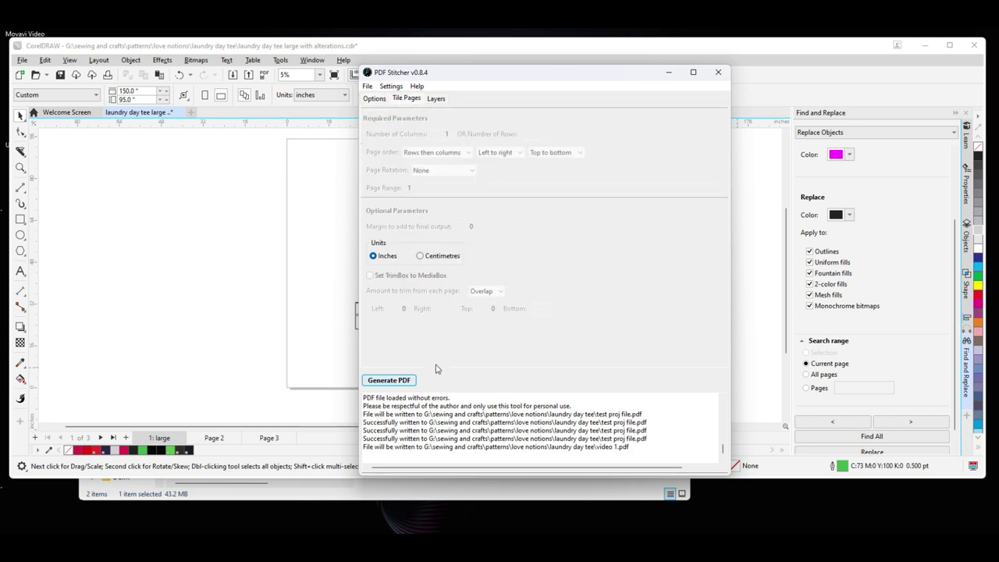
pyautogui.click(435, 99)
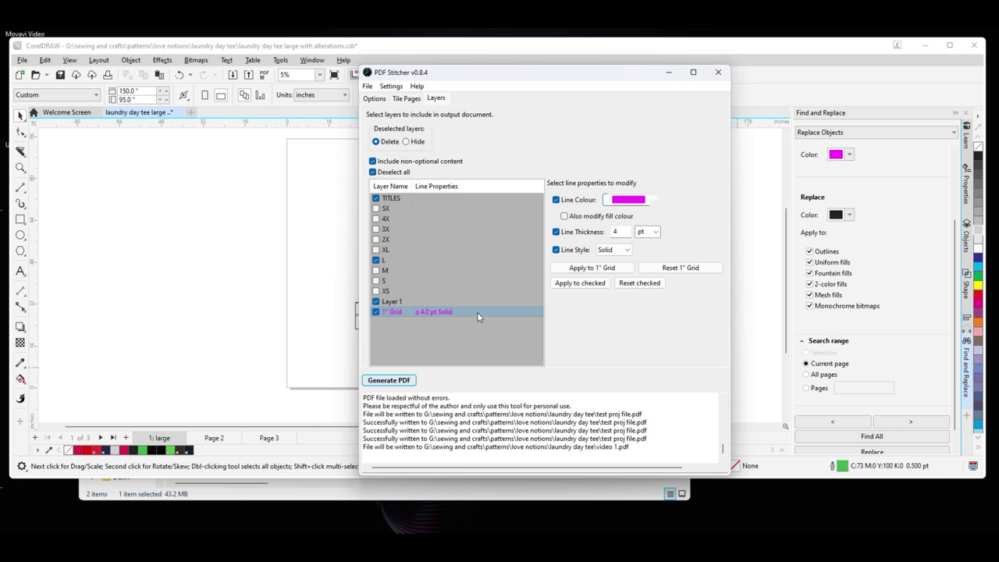
# Keep magenta as the grid line colour and generate the PDF from the checked layers.
pyautogui.click(630, 201)
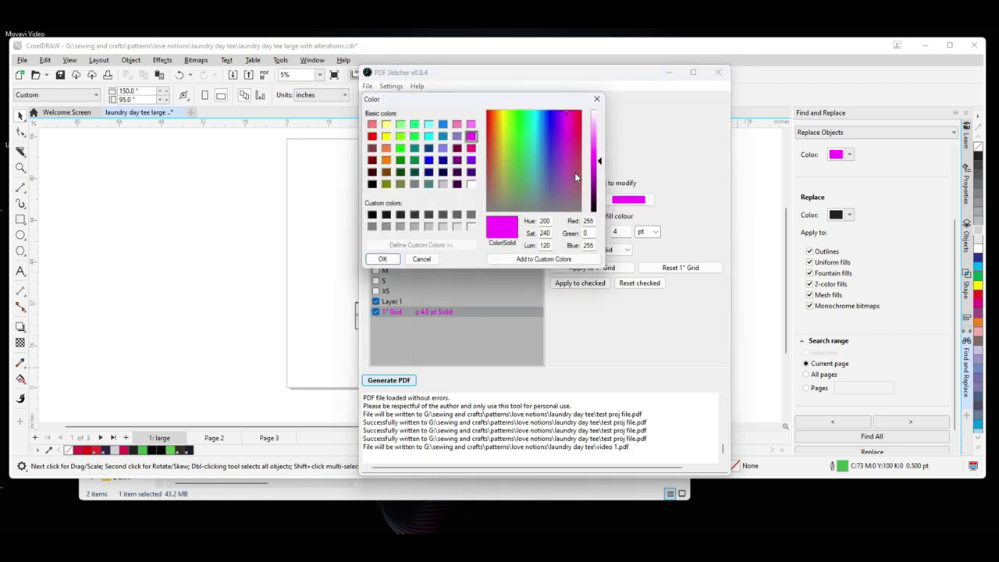
pyautogui.click(383, 259)
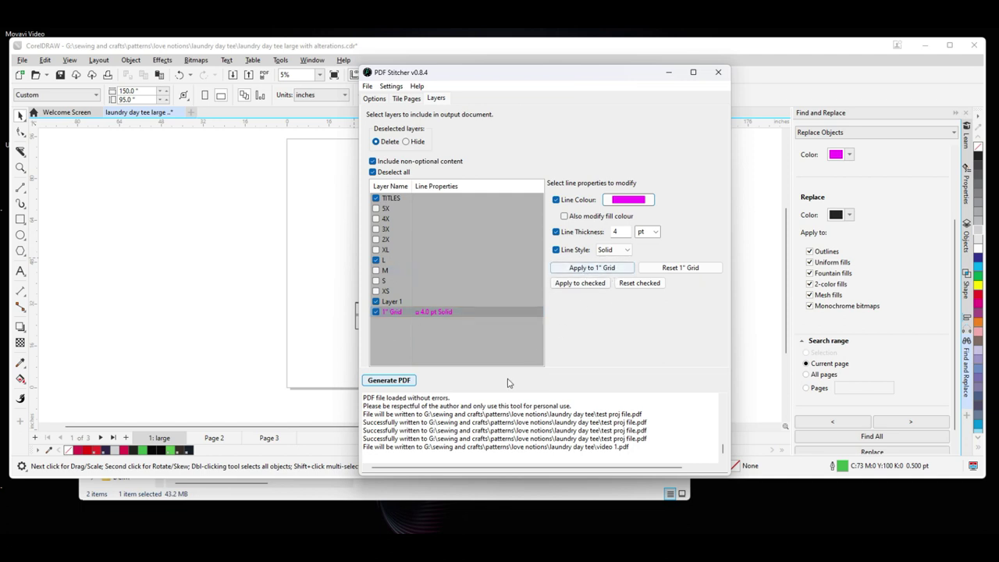
pyautogui.click(403, 381)
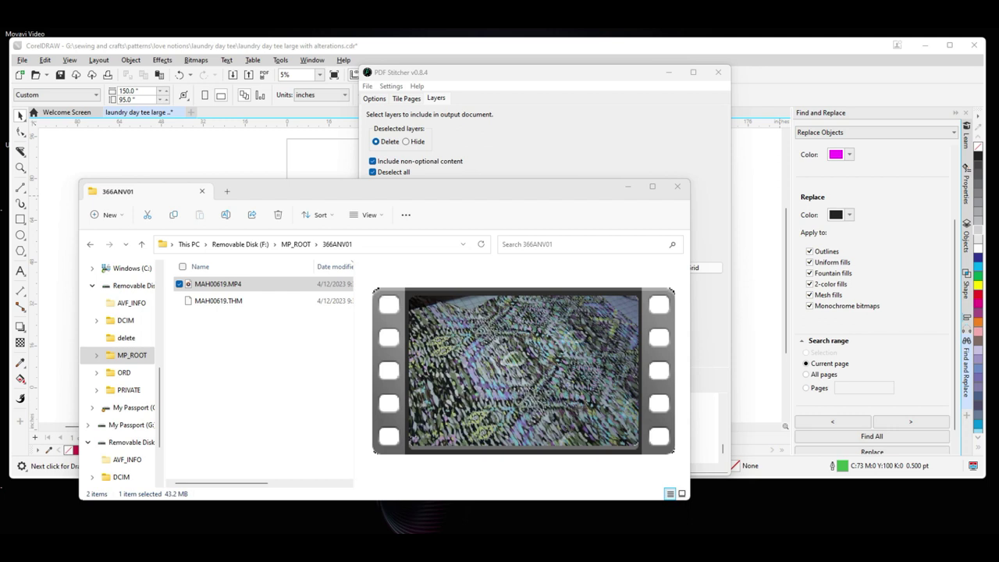
# Clear the pattern piece off CorelDRAW's Page 2 and drag the generated PDF onto it.
pyautogui.click(234, 49)
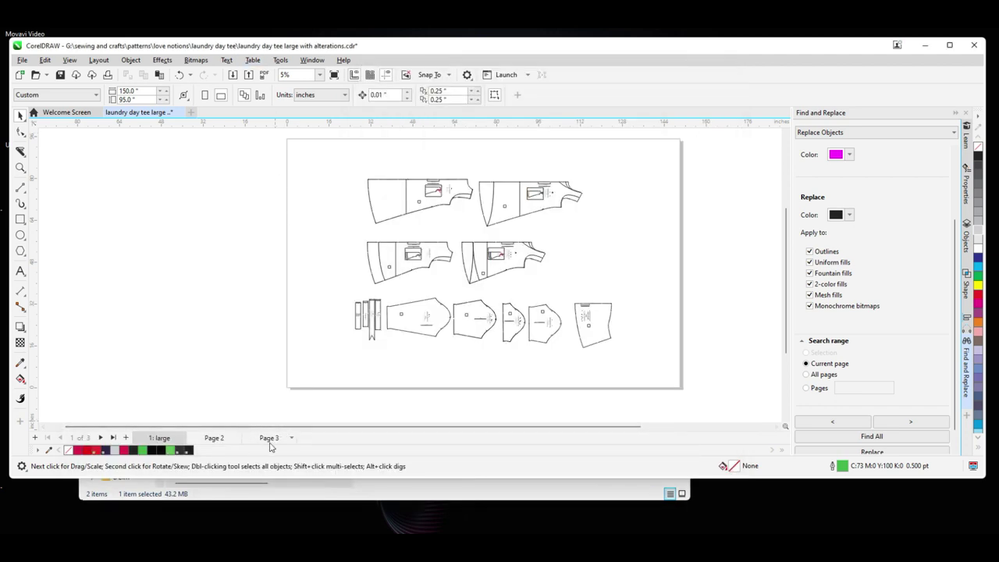
pyautogui.click(221, 439)
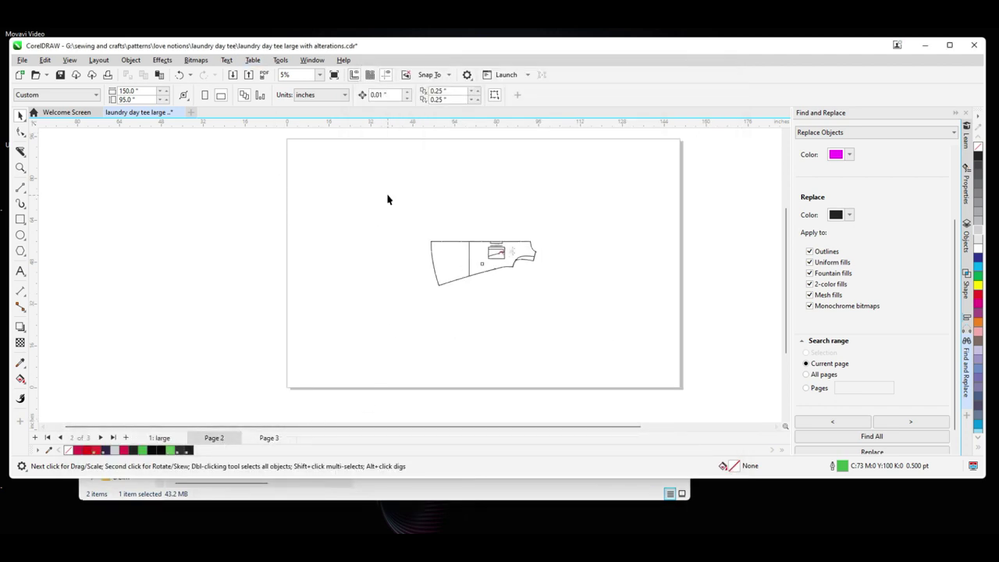
pyautogui.moveTo(388, 200); pyautogui.dragTo(578, 312)
pyautogui.click(579, 314)
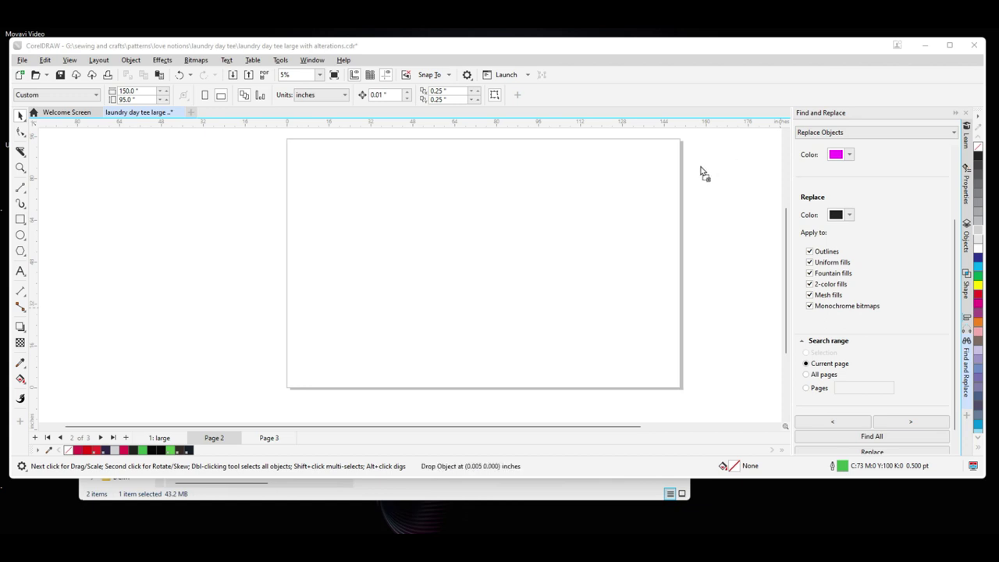
pyautogui.moveTo(700, 172); pyautogui.dragTo(499, 231)
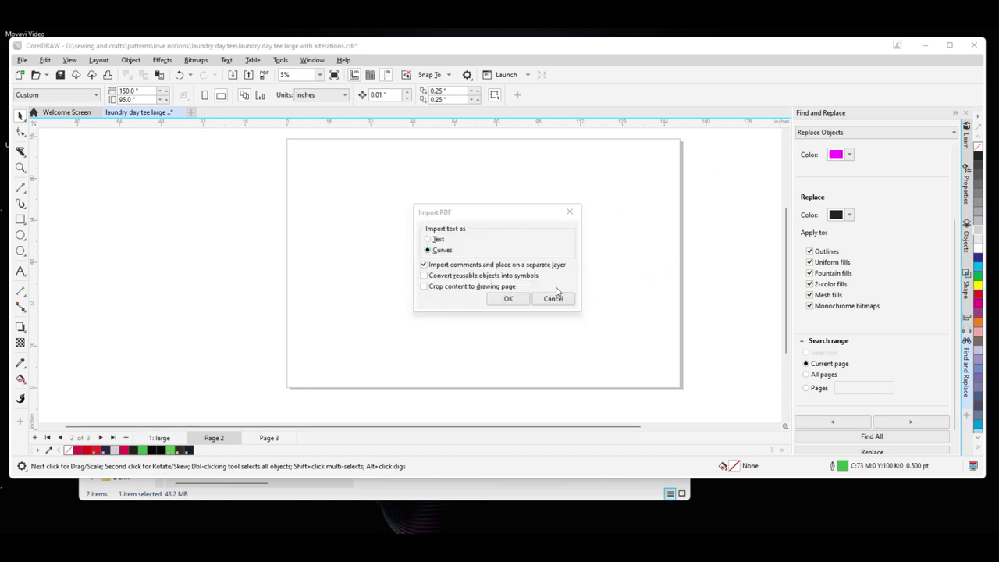
# Accept the Import PDF settings and dismiss the 'file is corrupted' error.
pyautogui.click(507, 301)
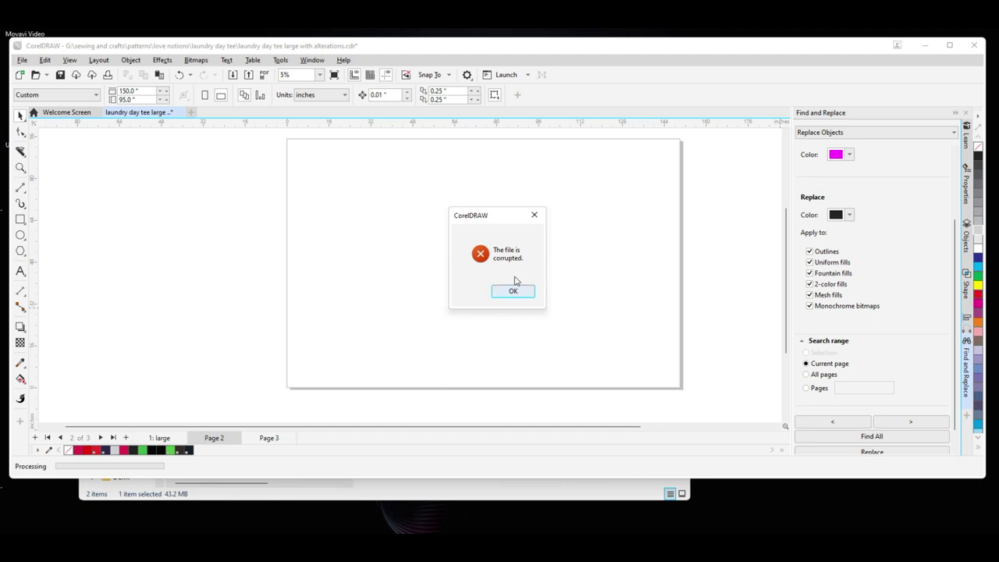
pyautogui.click(534, 216)
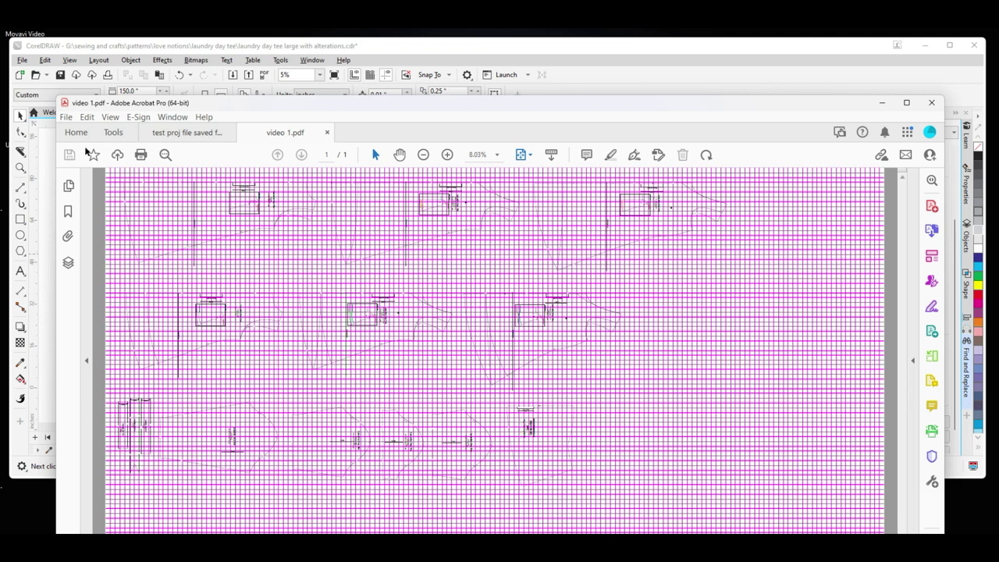
# Save a Reader Extended copy named video 02.pdf with commenting and measuring enabled.
pyautogui.click(68, 117)
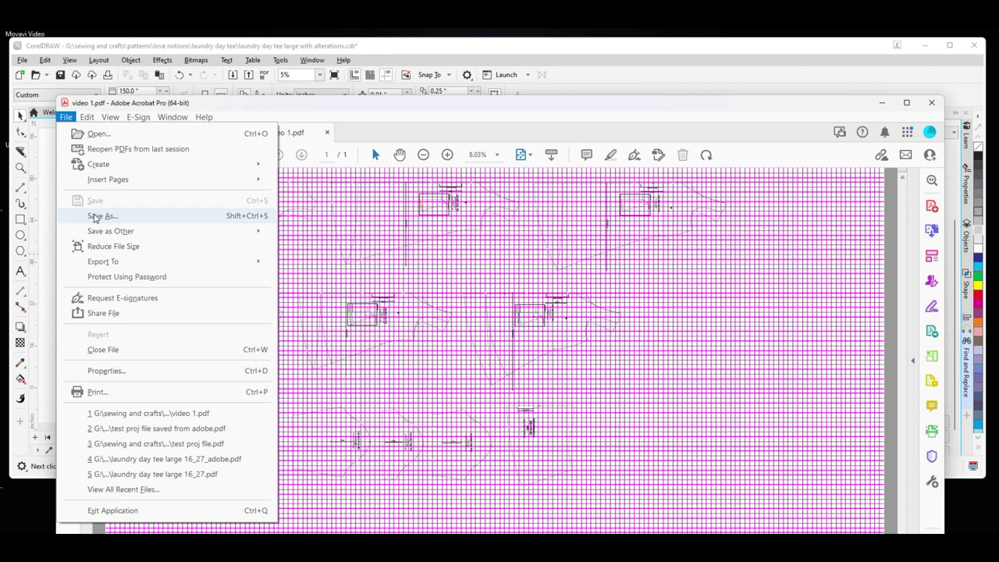
pyautogui.moveTo(97, 231)
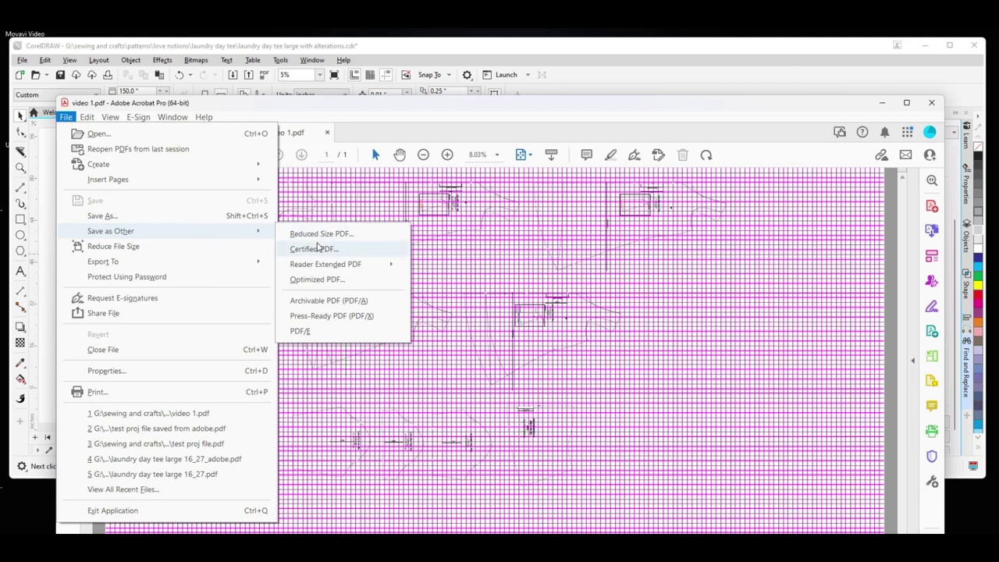
pyautogui.moveTo(344, 265)
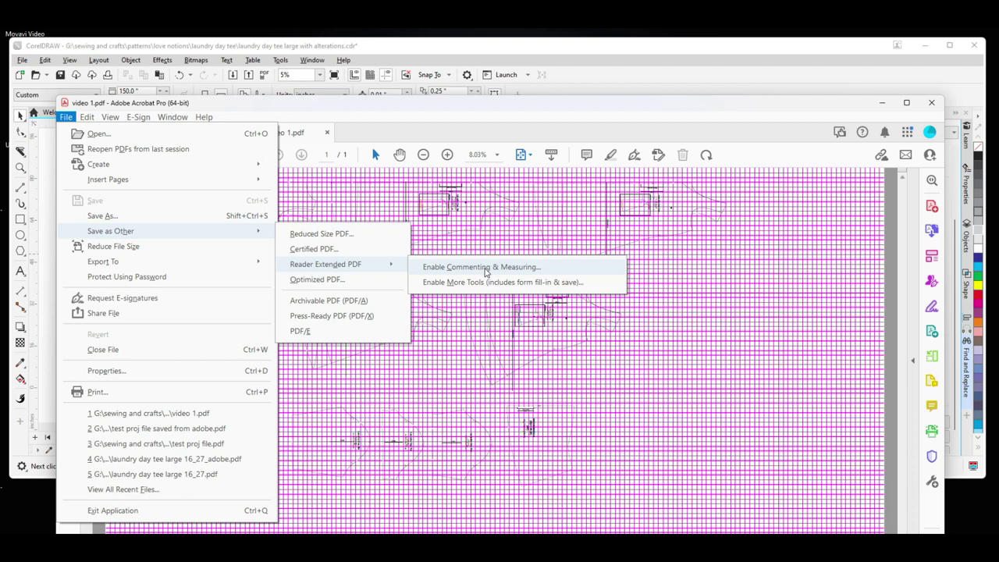
pyautogui.click(485, 268)
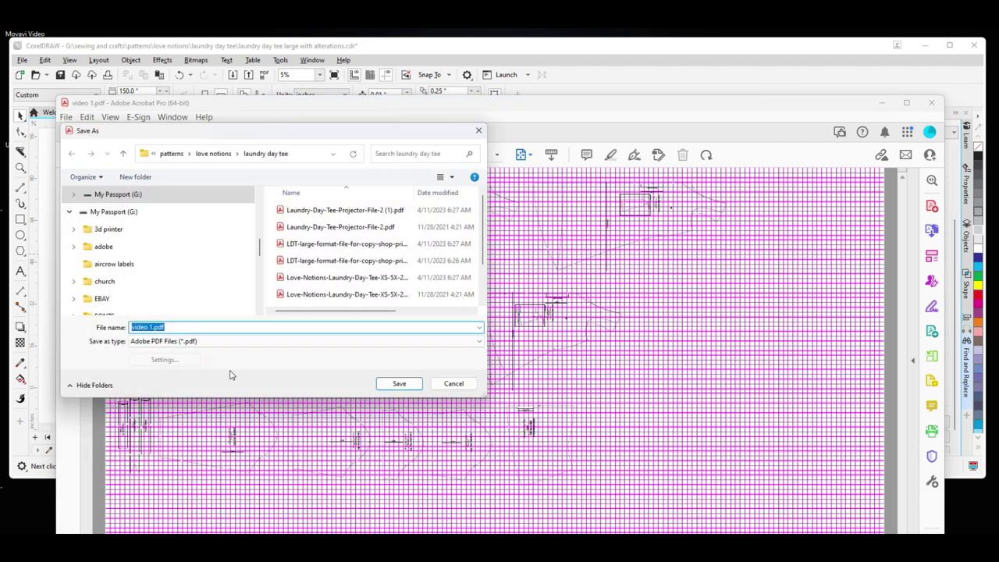
pyautogui.click(149, 327)
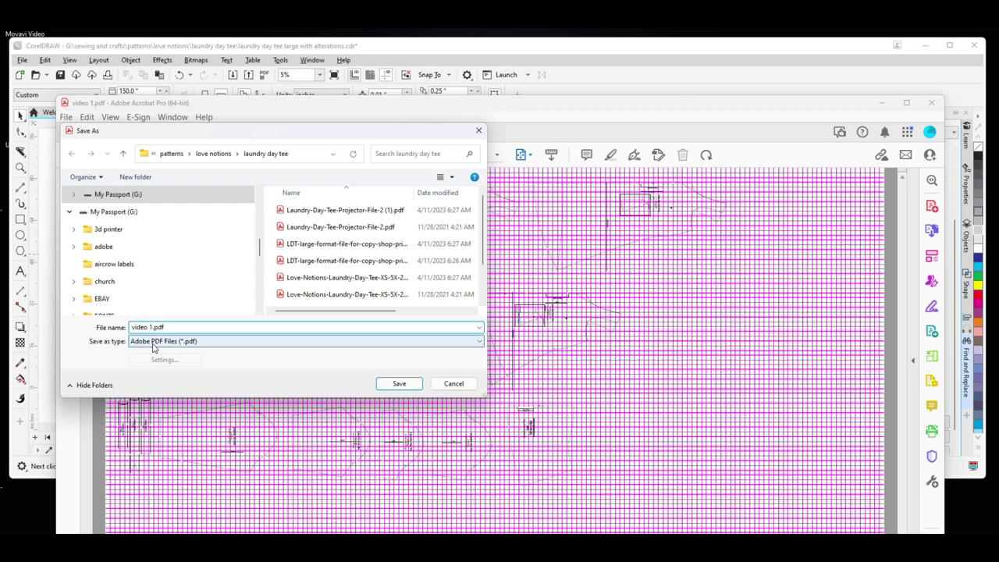
pyautogui.write('02')
pyautogui.press('Delete')
pyautogui.click(417, 383)
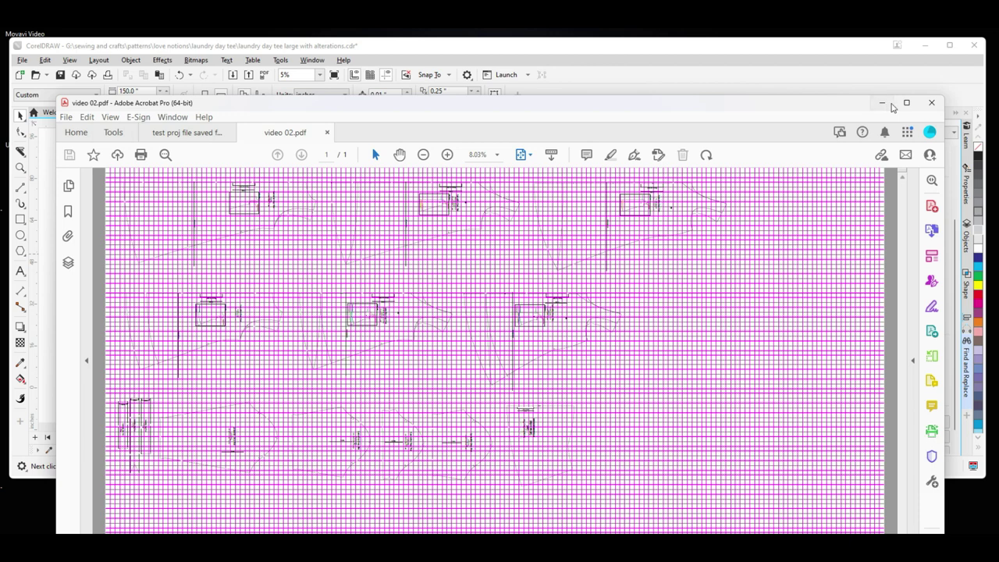
pyautogui.click(883, 103)
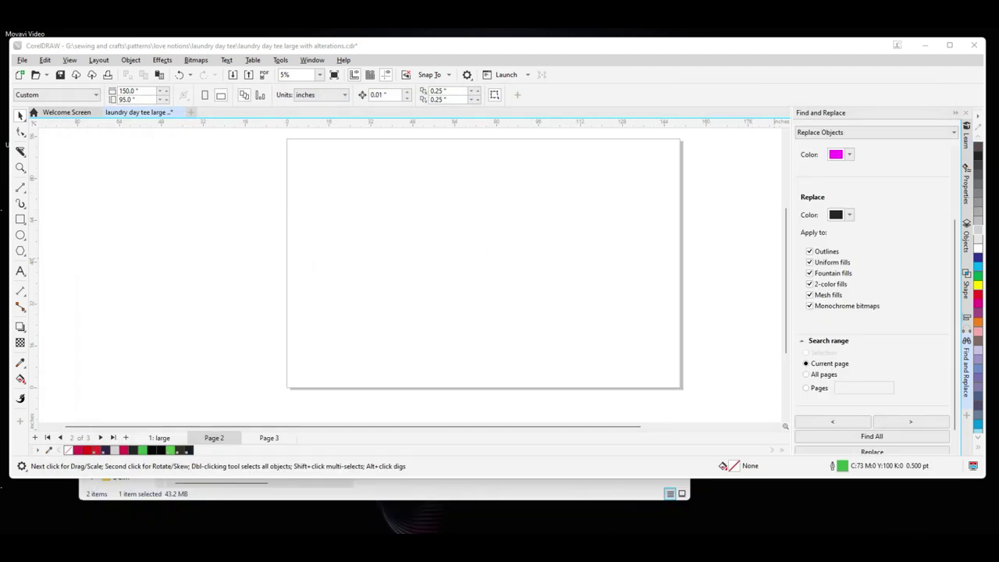
# Paste the magenta-grid pattern onto Page 2 and shift it left to the page's right edge.
pyautogui.hotkey('ctrl', 'v')
pyautogui.click(515, 299)
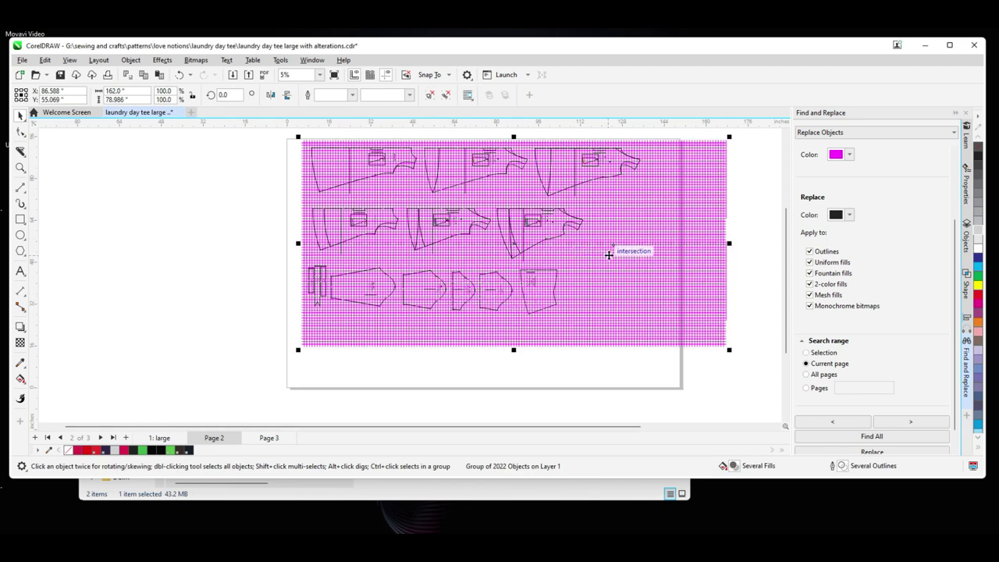
pyautogui.moveTo(607, 263); pyautogui.dragTo(567, 295)
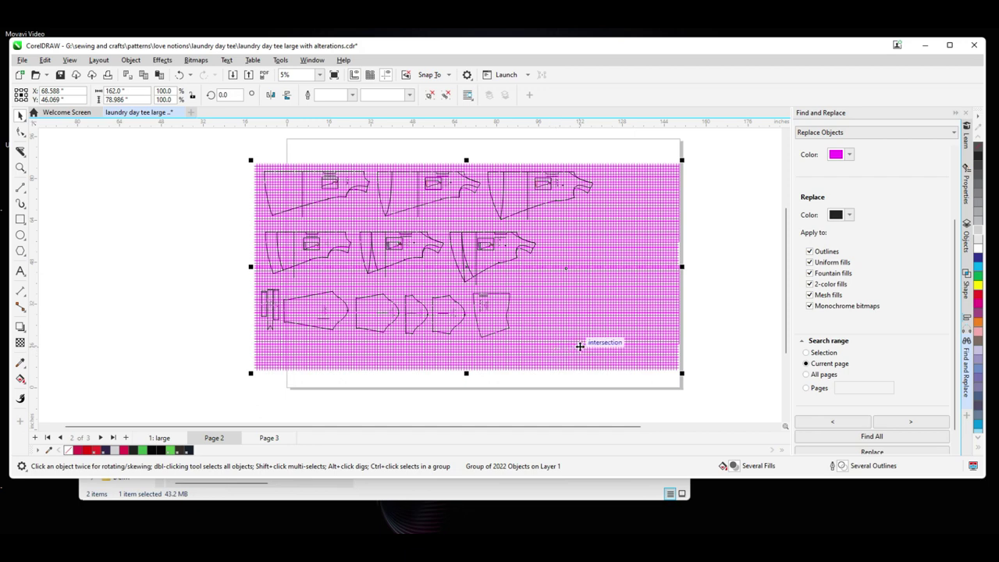
pyautogui.click(20, 221)
# Draw a rectangle and size it to 1 × 1 inch.
pyautogui.moveTo(142, 234); pyautogui.dragTo(190, 280)
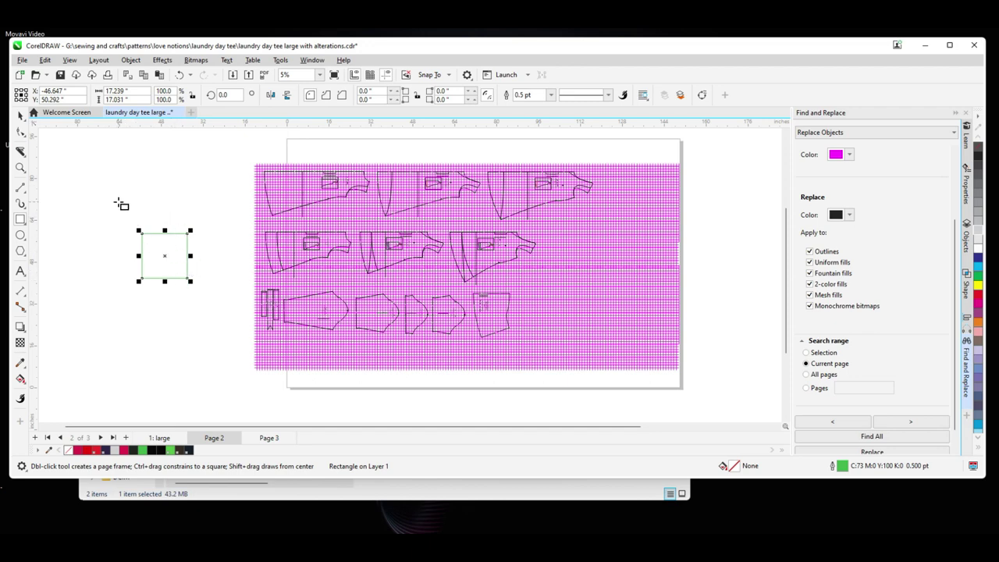
pyautogui.click(138, 90)
pyautogui.write('1')
pyautogui.press('Tab')
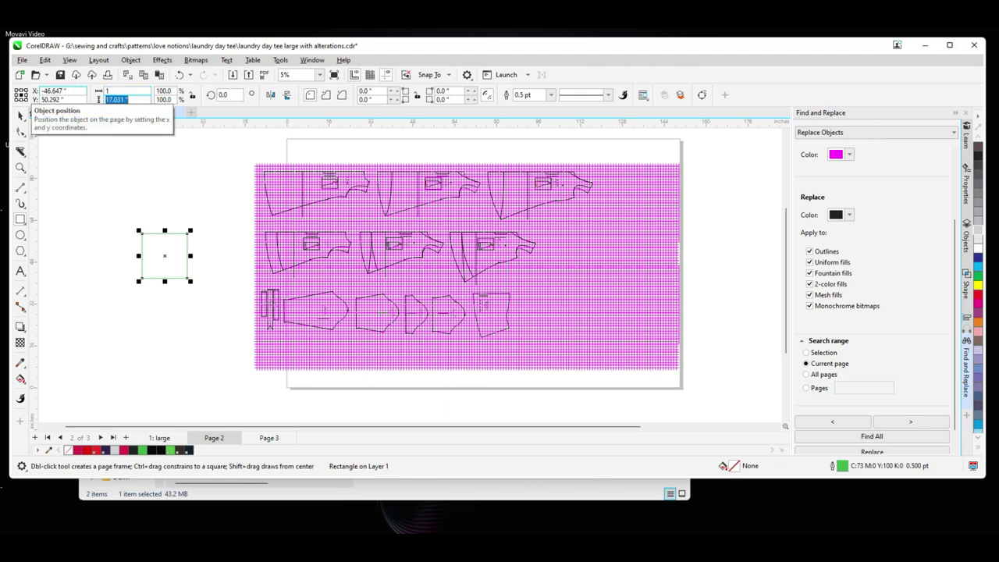
pyautogui.write('1')
pyautogui.press('Return')
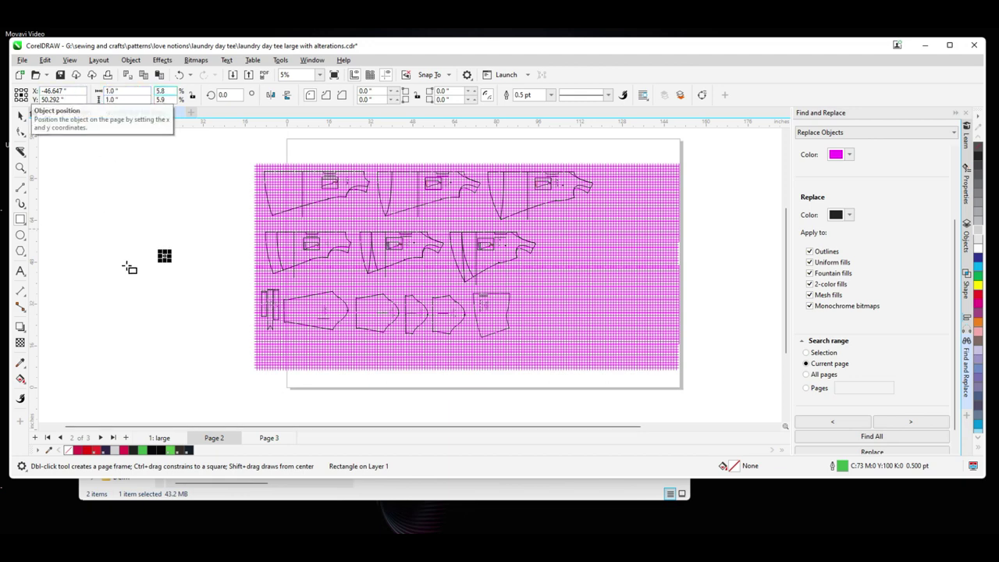
# Move the 1-inch square into the gap between the middle and bottom pattern rows.
pyautogui.press('space')
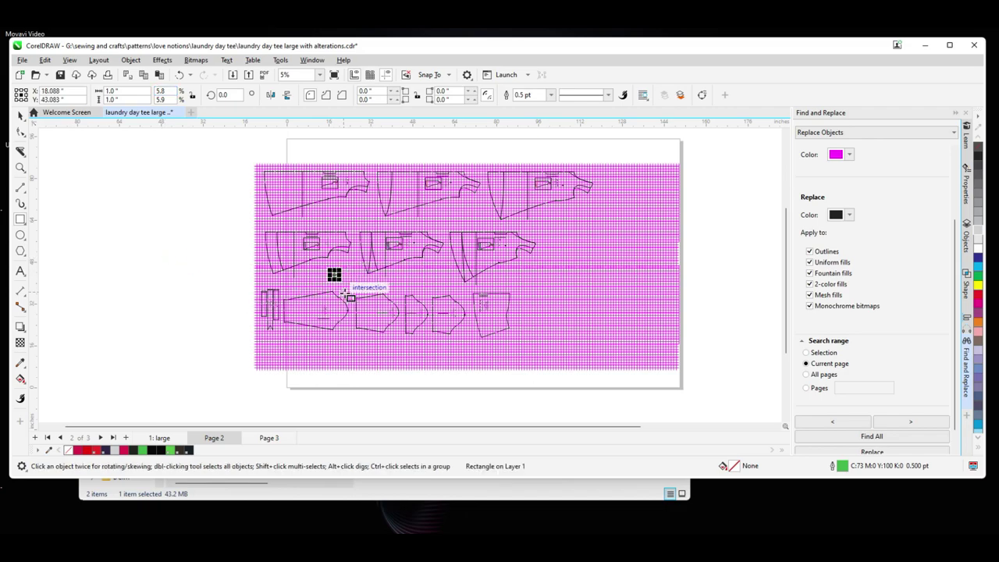
pyautogui.scroll(2, 343, 285)
pyautogui.scroll(5, 346, 294)
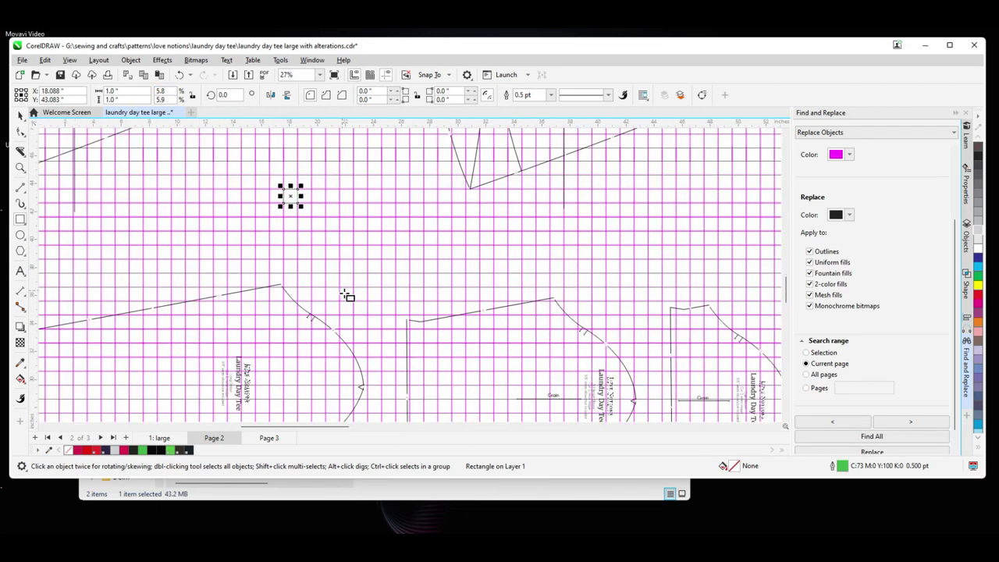
pyautogui.moveTo(273, 165); pyautogui.dragTo(272, 185)
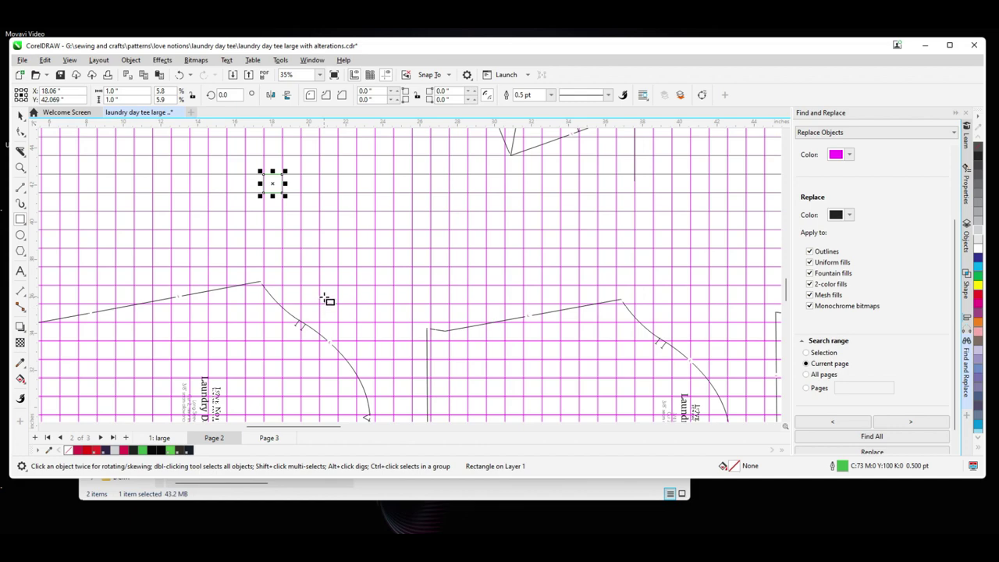
pyautogui.scroll(-2, 322, 272)
pyautogui.scroll(-2, 321, 272)
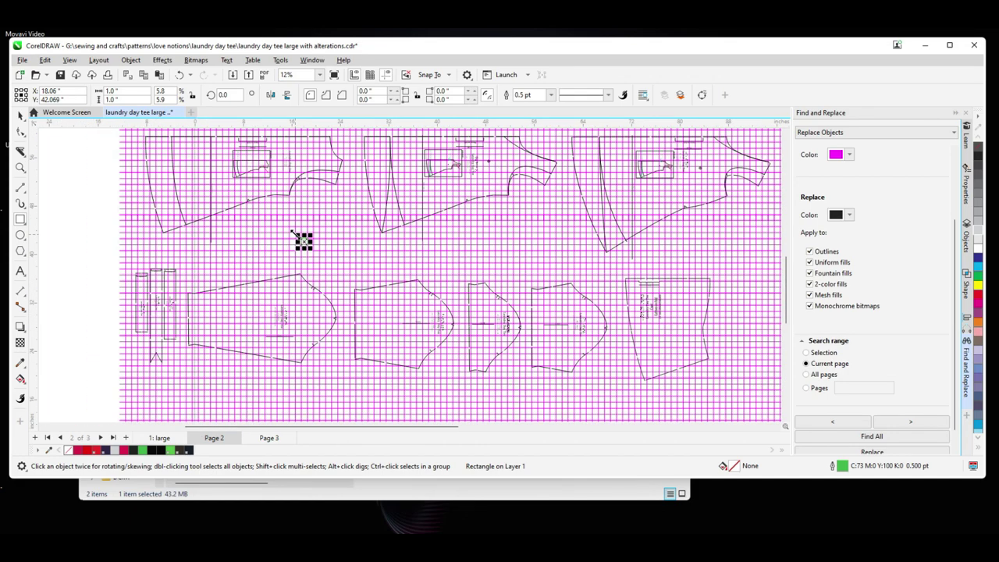
pyautogui.scroll(-1, 352, 256)
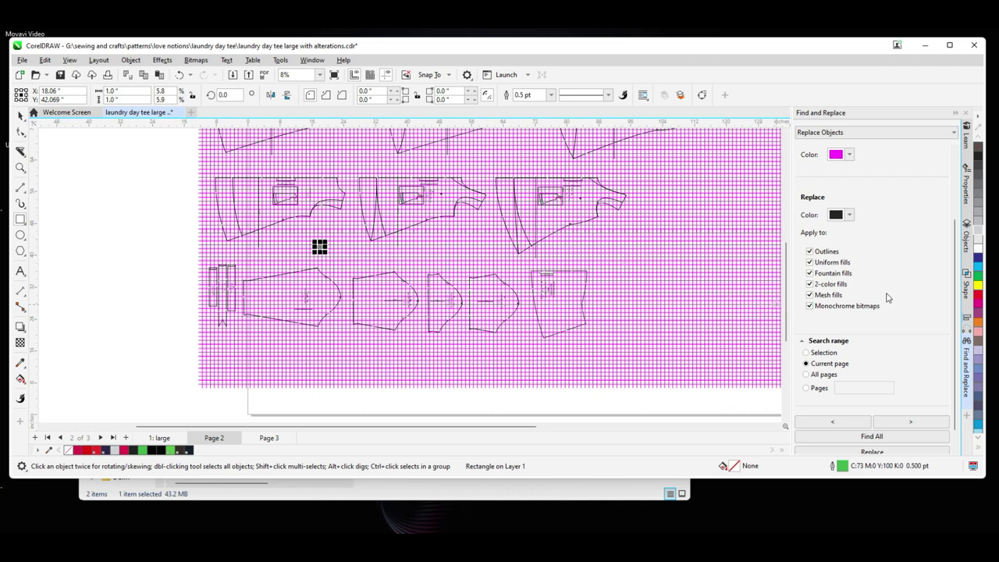
# Hide and then redisplay the Find and Replace panel from the Edit menu.
pyautogui.click(45, 61)
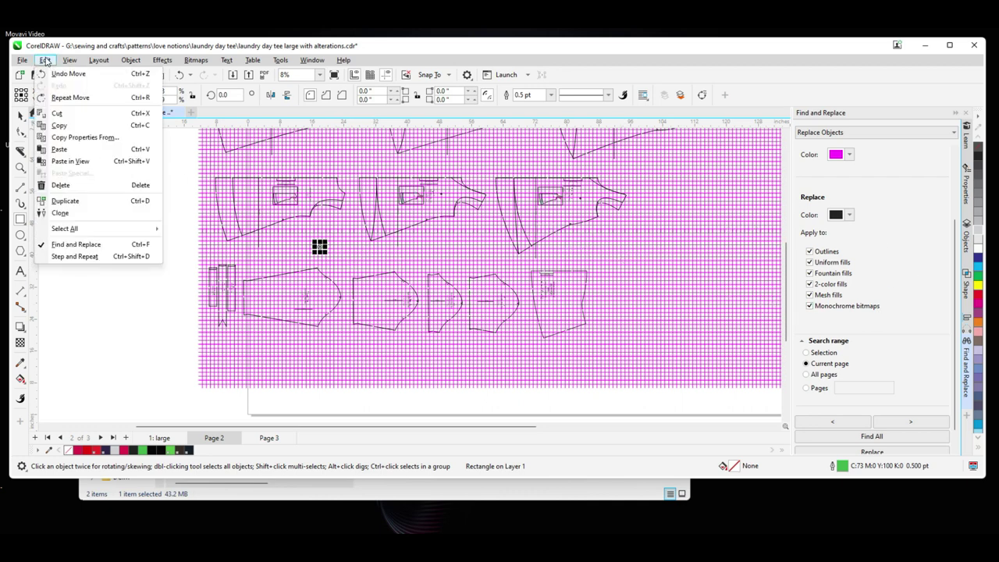
pyautogui.click(86, 249)
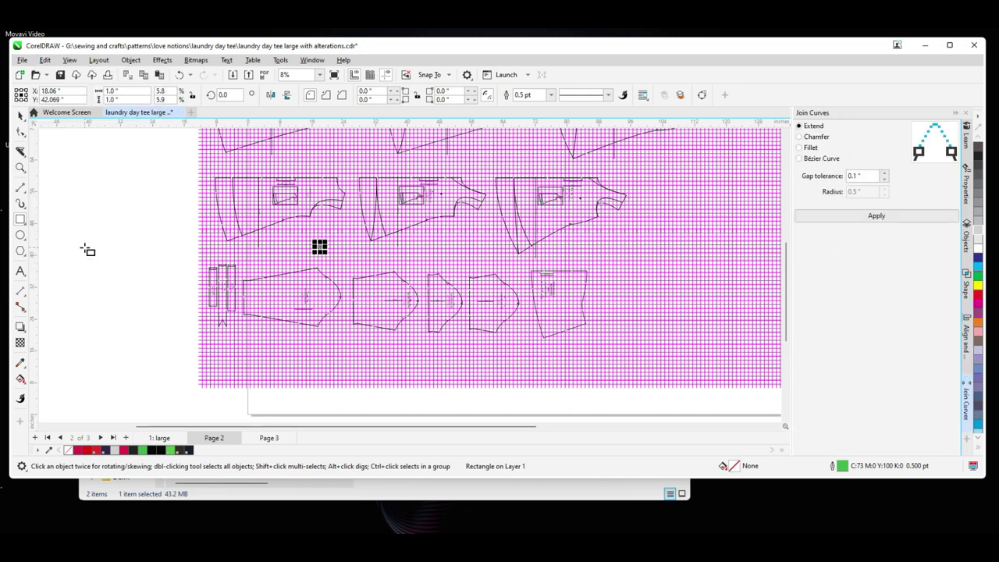
pyautogui.click(45, 60)
pyautogui.click(76, 244)
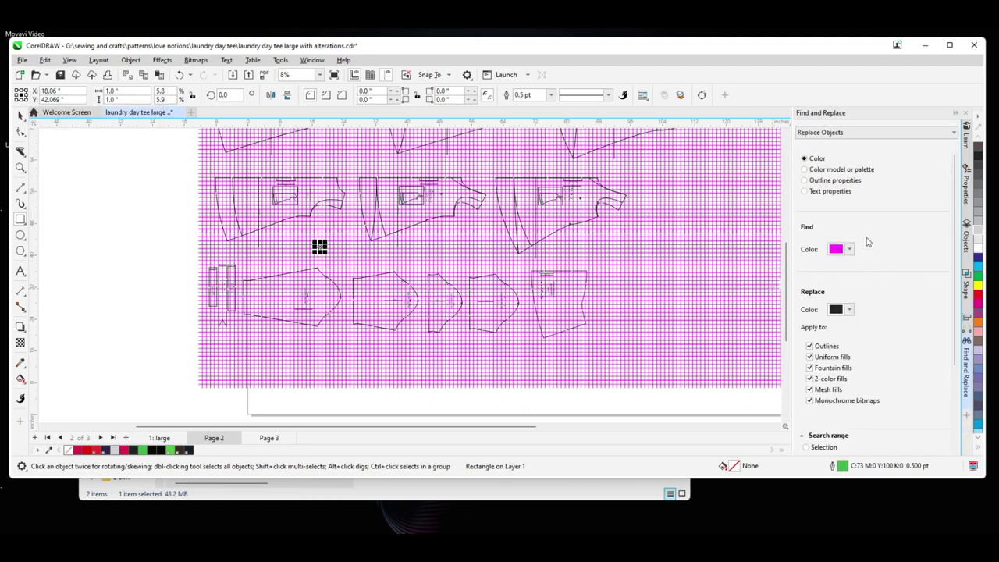
# Set Find and Replace to Replace Objects, eyedrop the grid magenta, and find all 403 matches.
pyautogui.click(835, 133)
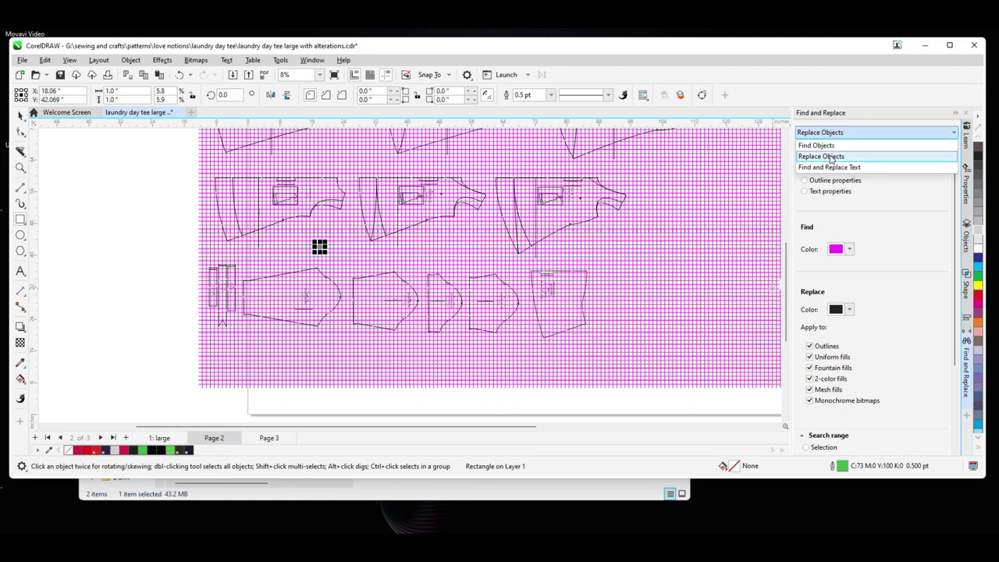
pyautogui.click(831, 157)
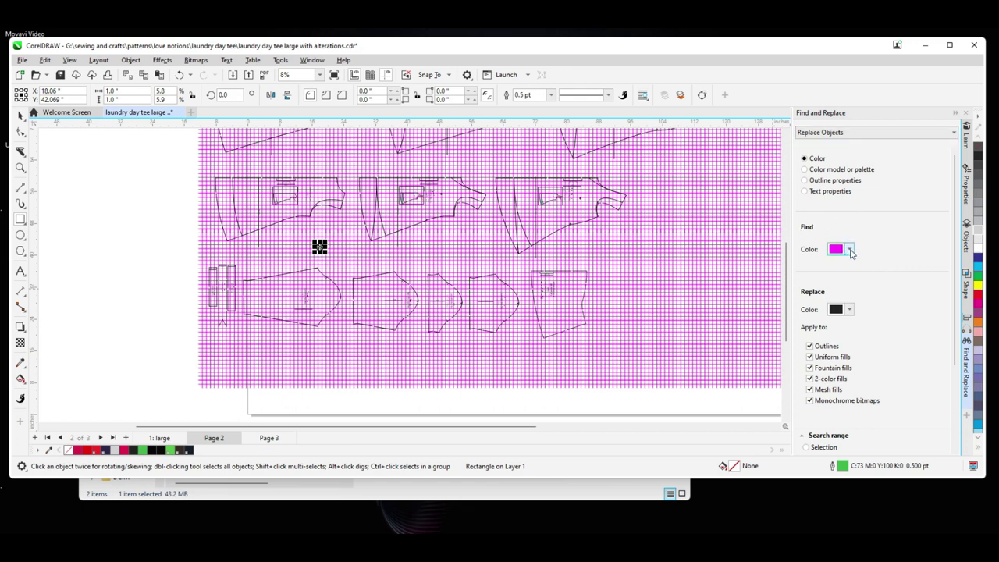
pyautogui.click(850, 249)
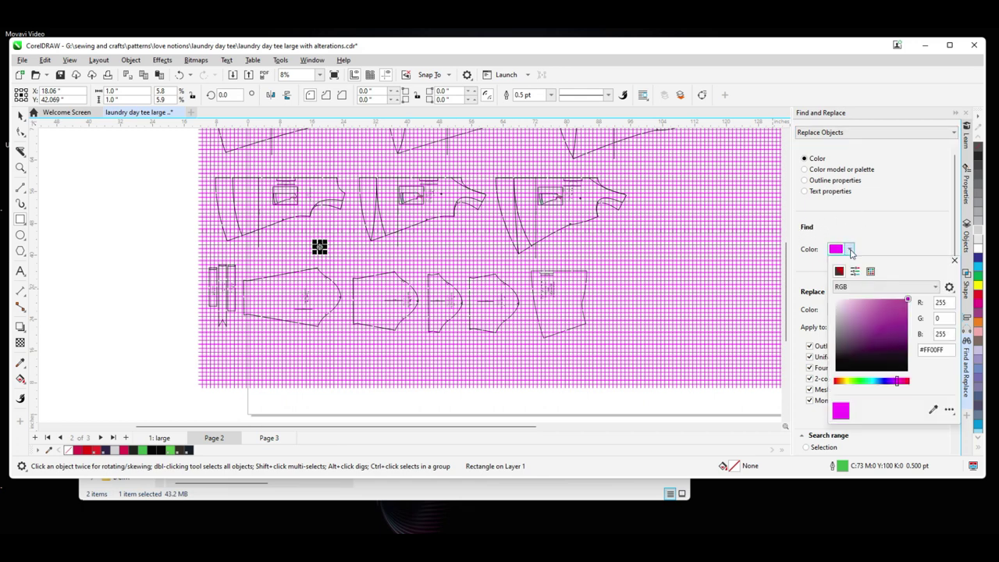
pyautogui.click(933, 409)
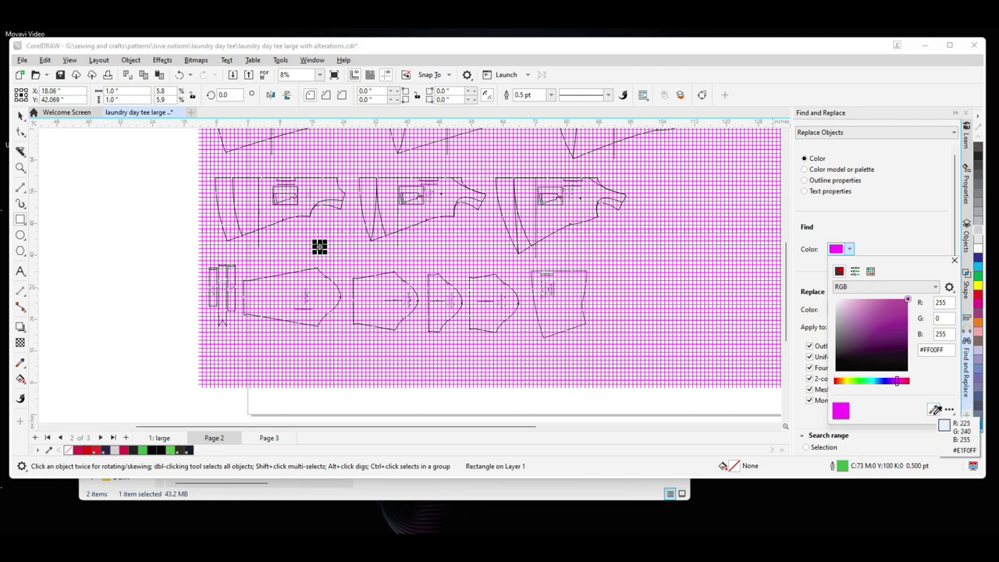
pyautogui.click(507, 355)
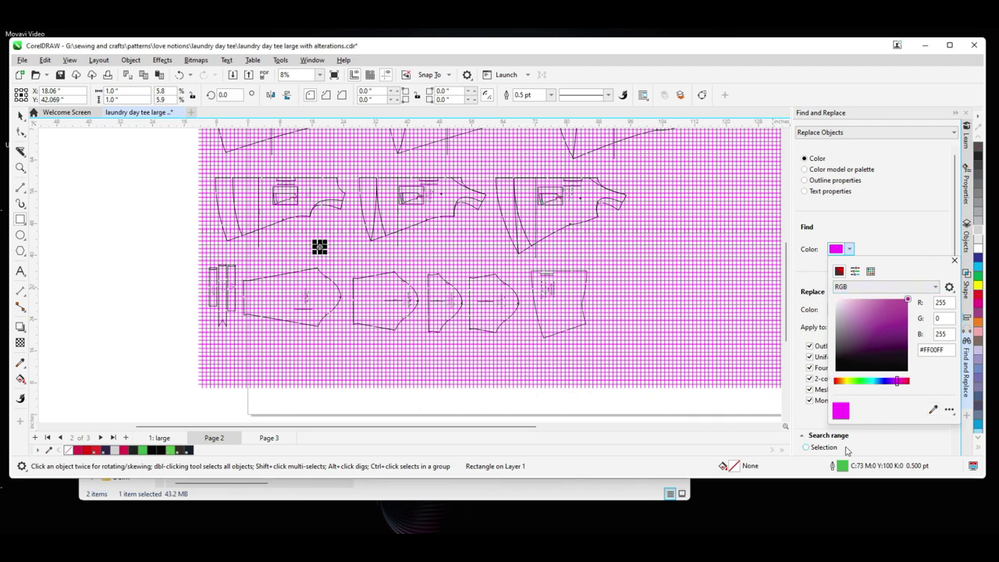
pyautogui.click(892, 211)
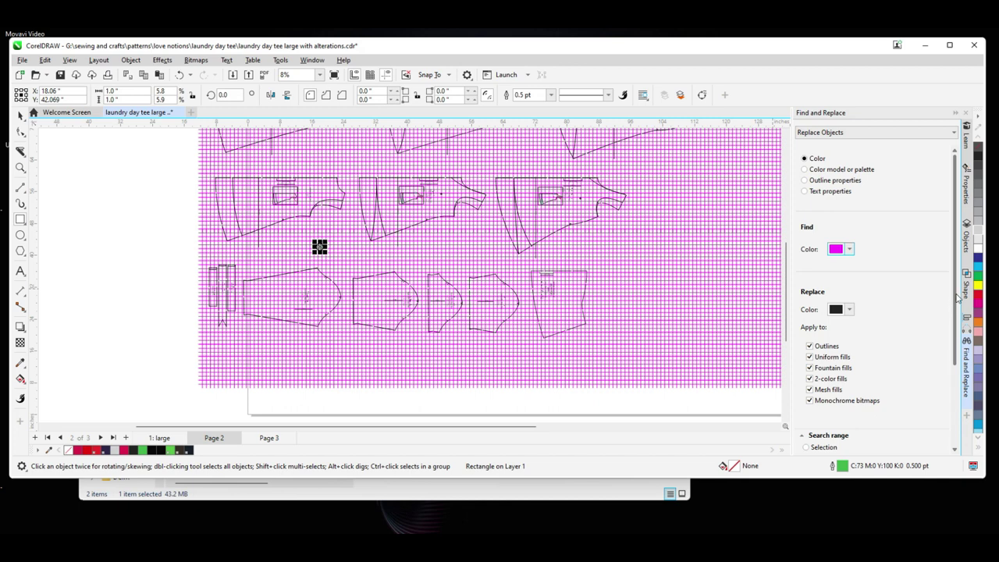
pyautogui.moveTo(957, 300); pyautogui.dragTo(958, 372)
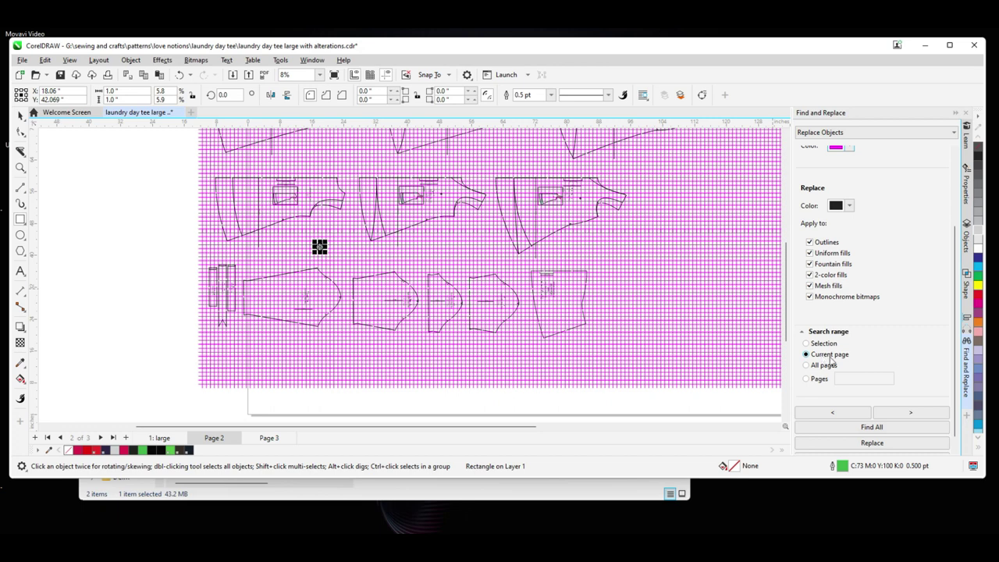
pyautogui.click(871, 426)
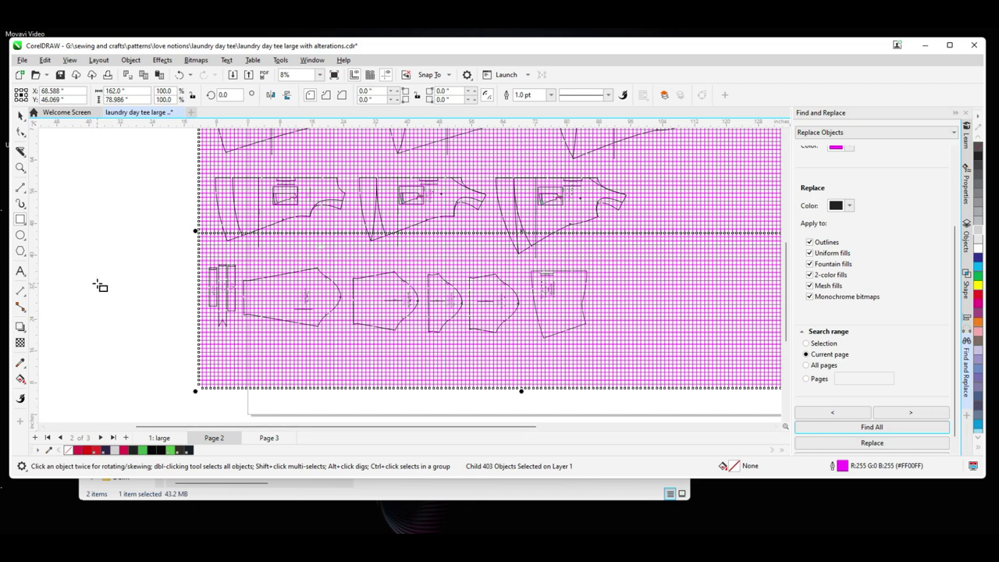
# Delete the selected magenta grid lines, then nudge the 1-inch square one step right and up.
pyautogui.press('Delete')
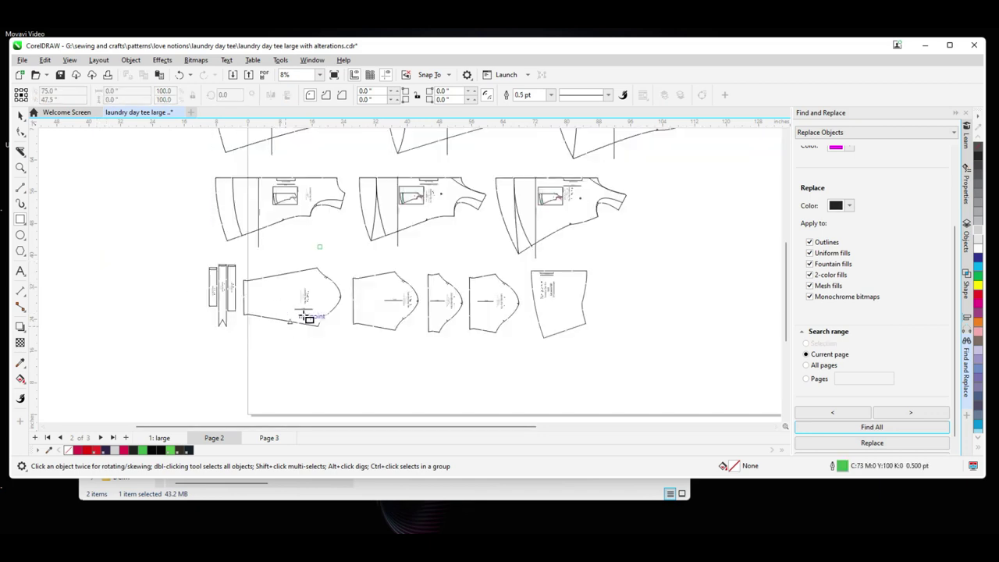
pyautogui.click(20, 115)
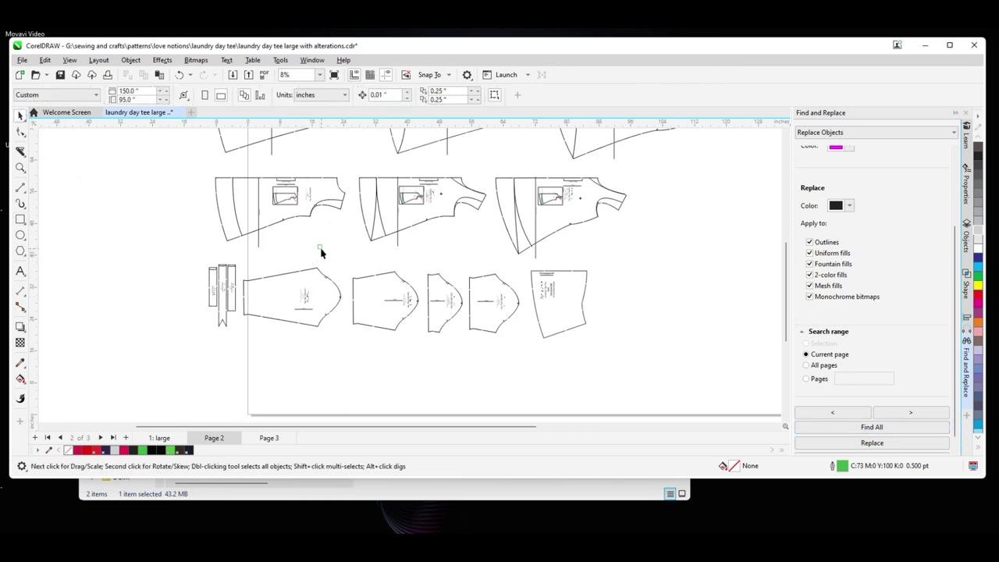
pyautogui.click(320, 249)
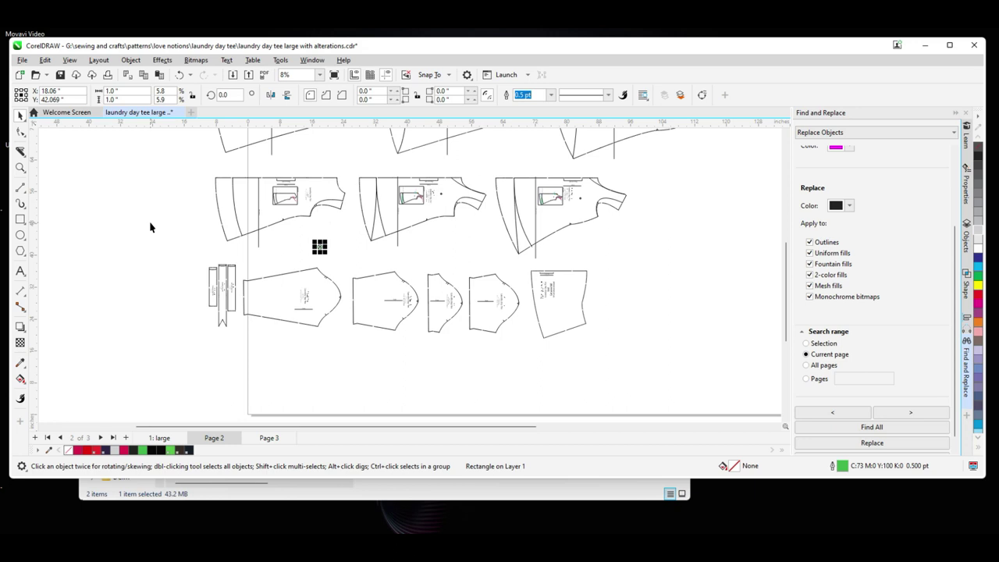
pyautogui.press('Right')
pyautogui.press('Right')
pyautogui.press('Right')
pyautogui.press('Up')
pyautogui.press('Up')
pyautogui.press('Up')
pyautogui.click(305, 368)
# Ungroup the pattern pieces, regroup the last piece's 56 parts into one group, and shift it up-right.
pyautogui.click(315, 328)
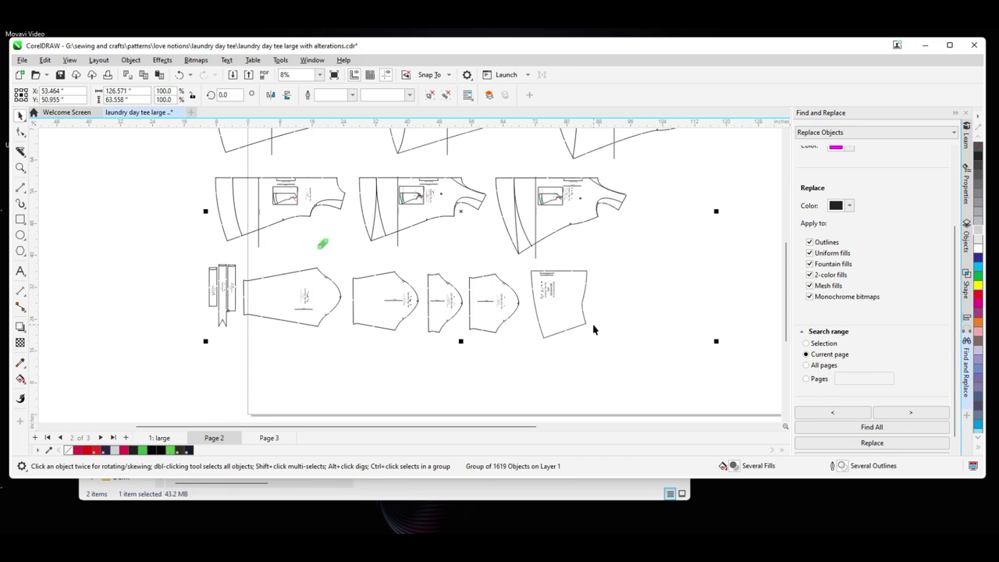
pyautogui.hotkey('ctrl', 'u')
pyautogui.click(577, 350)
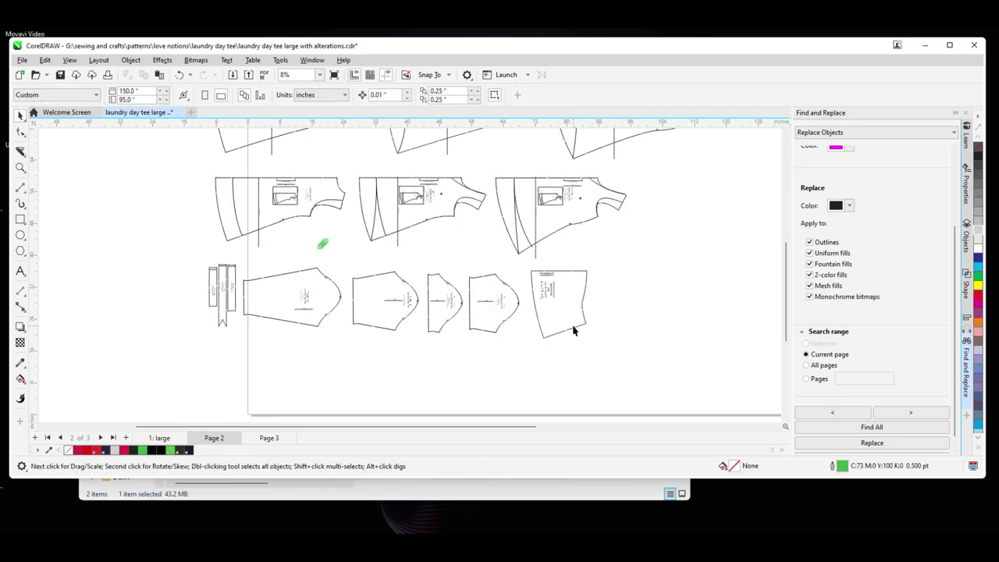
pyautogui.click(574, 331)
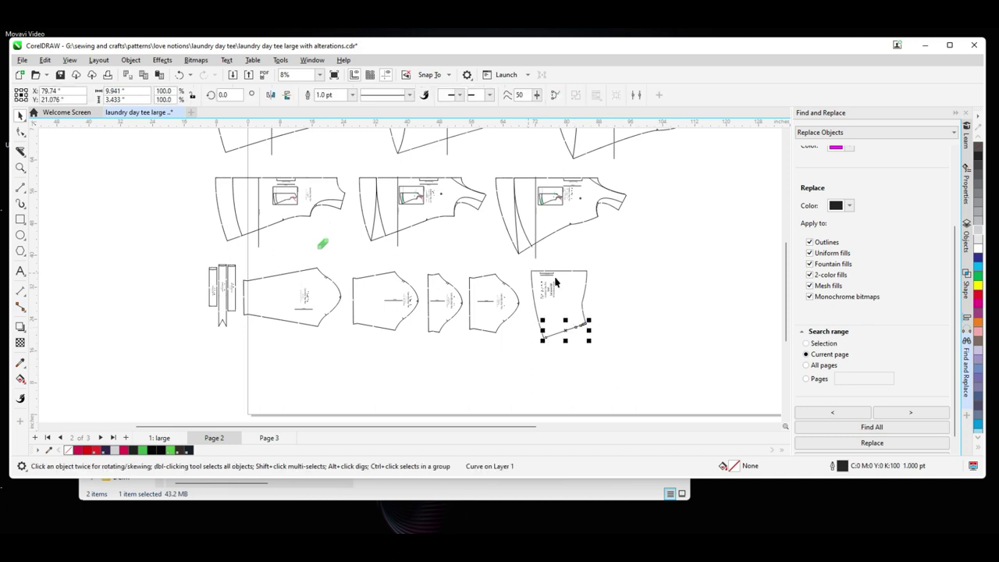
pyautogui.moveTo(525, 269); pyautogui.dragTo(637, 372)
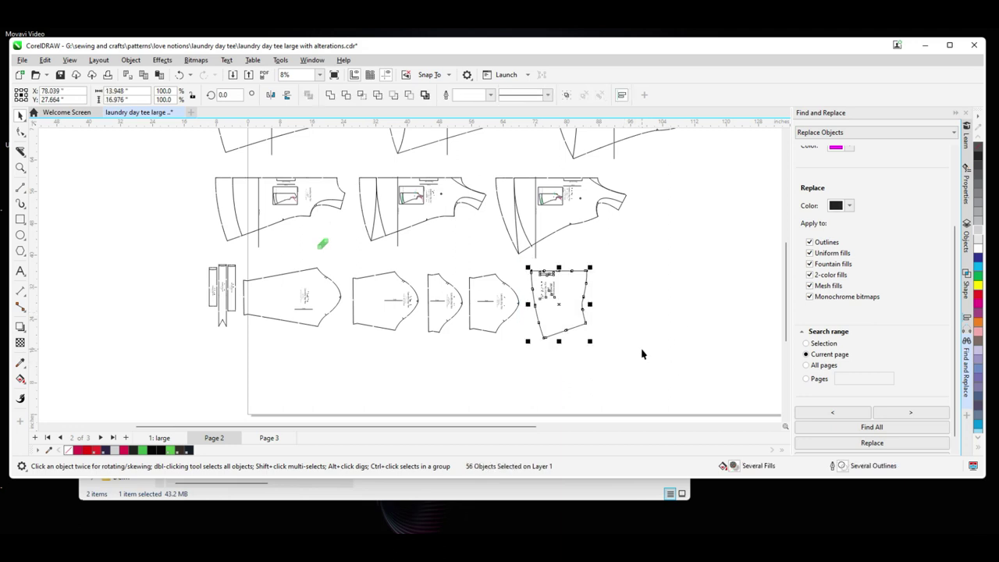
pyautogui.hotkey('ctrl', 'g')
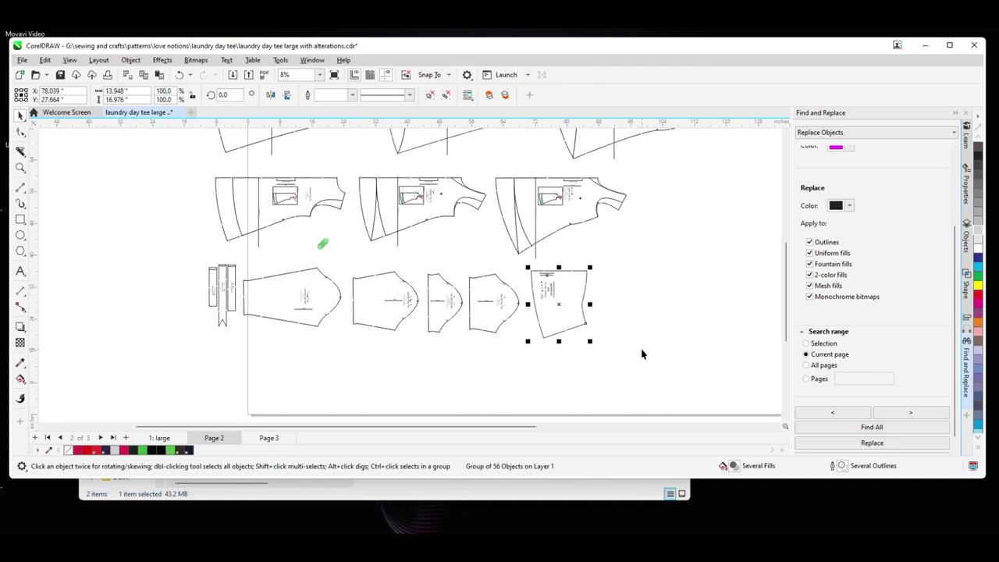
pyautogui.moveTo(556, 302)
pyautogui.mouseDown()
pyautogui.moveTo(603, 288)
pyautogui.moveTo(601, 312)
pyautogui.moveTo(560, 310)
pyautogui.mouseUp()
# Place green 1-inch squares in the last piece and on the neighbouring sleeve, grouping the last piece with its square.
pyautogui.scroll(1, 365, 269)
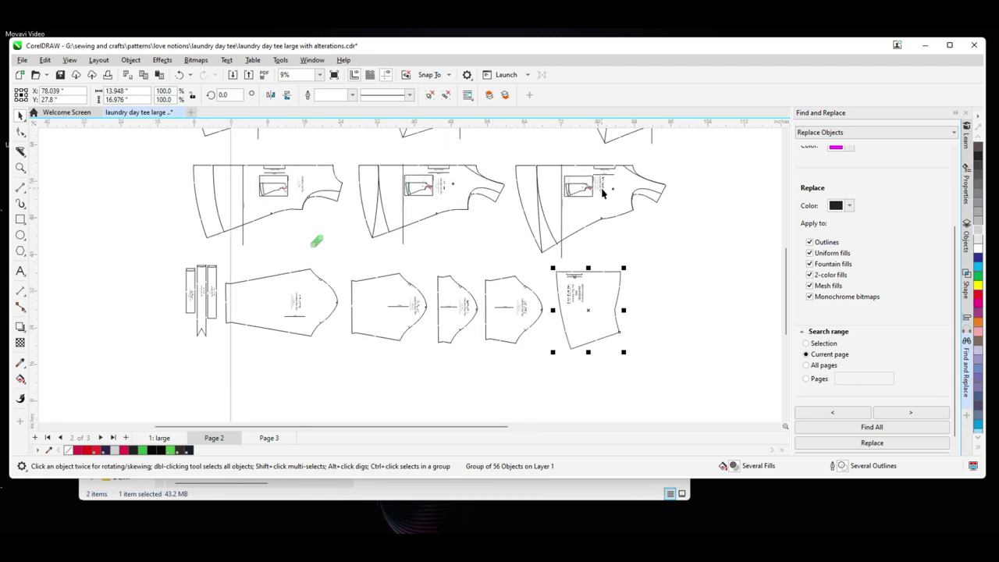
pyautogui.click(319, 240)
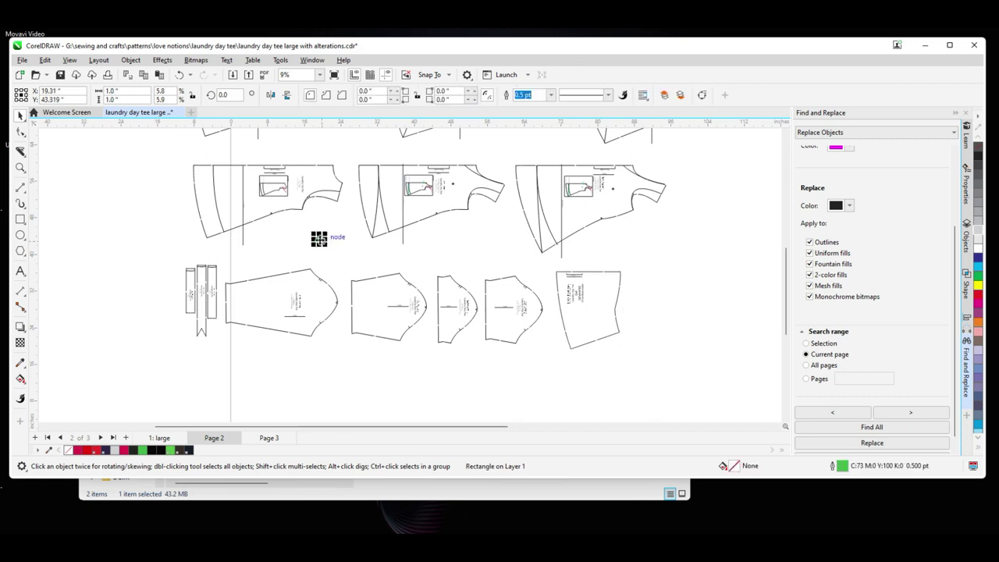
pyautogui.moveTo(319, 239); pyautogui.dragTo(589, 320)
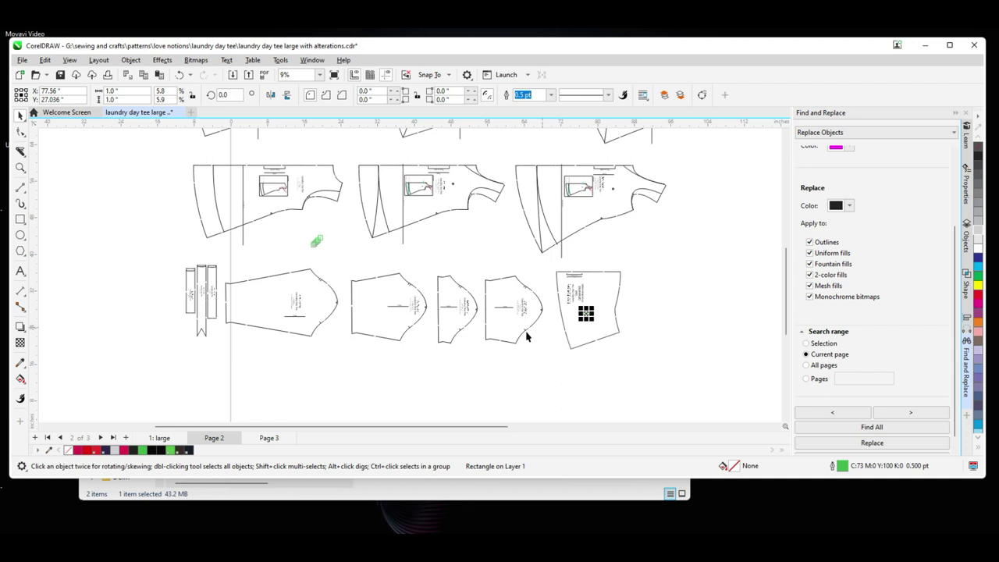
pyautogui.click(317, 240)
pyautogui.moveTo(317, 239); pyautogui.dragTo(362, 292)
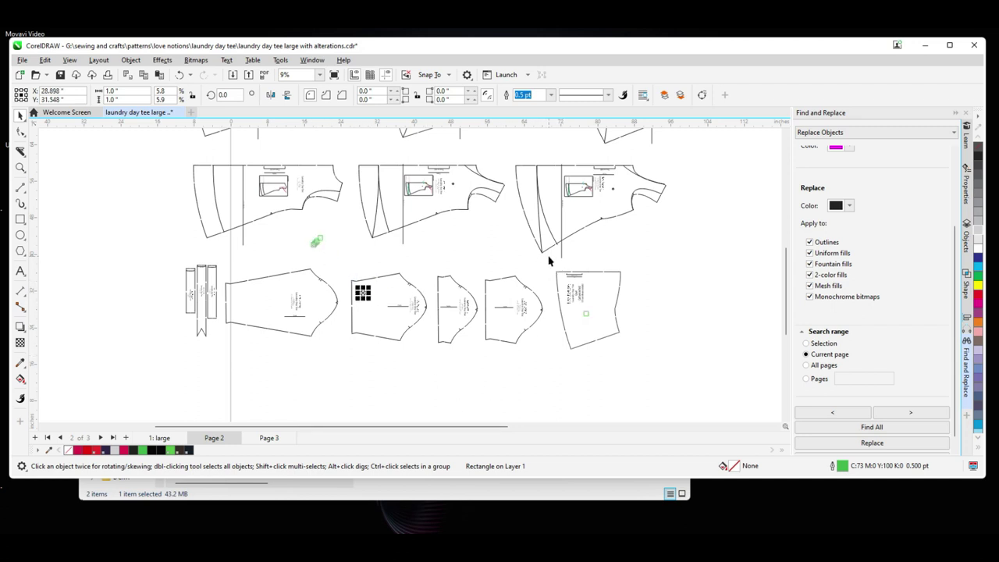
pyautogui.moveTo(549, 258); pyautogui.dragTo(640, 363)
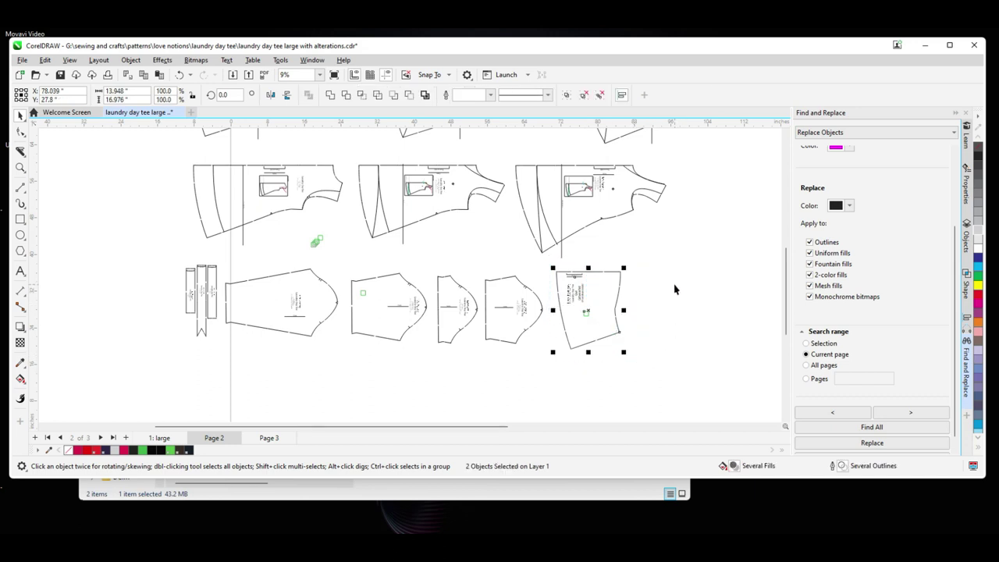
pyautogui.hotkey('ctrl', 'g')
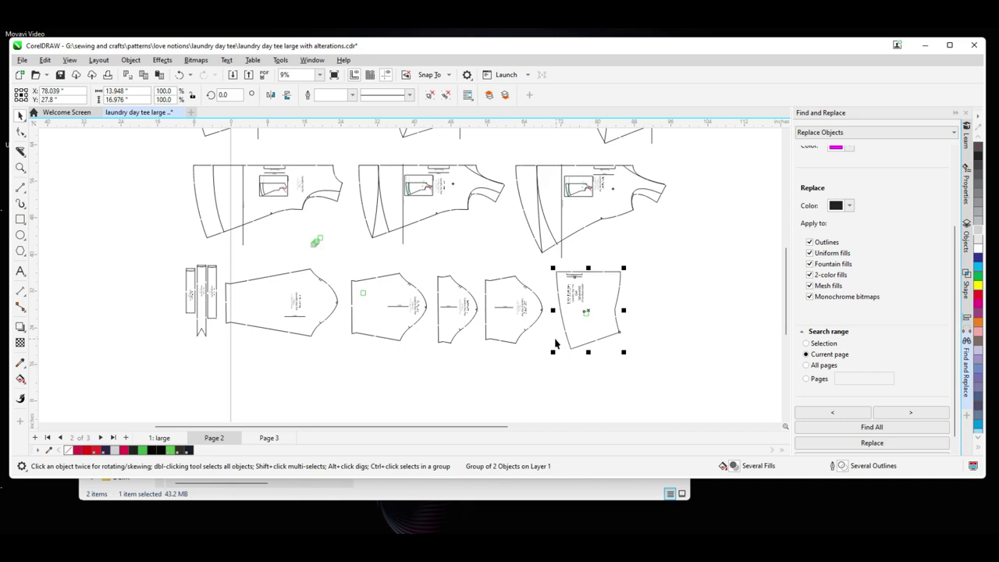
# Switch to the page named 'large'.
pyautogui.scroll(2, 556, 344)
pyautogui.scroll(-4, 556, 343)
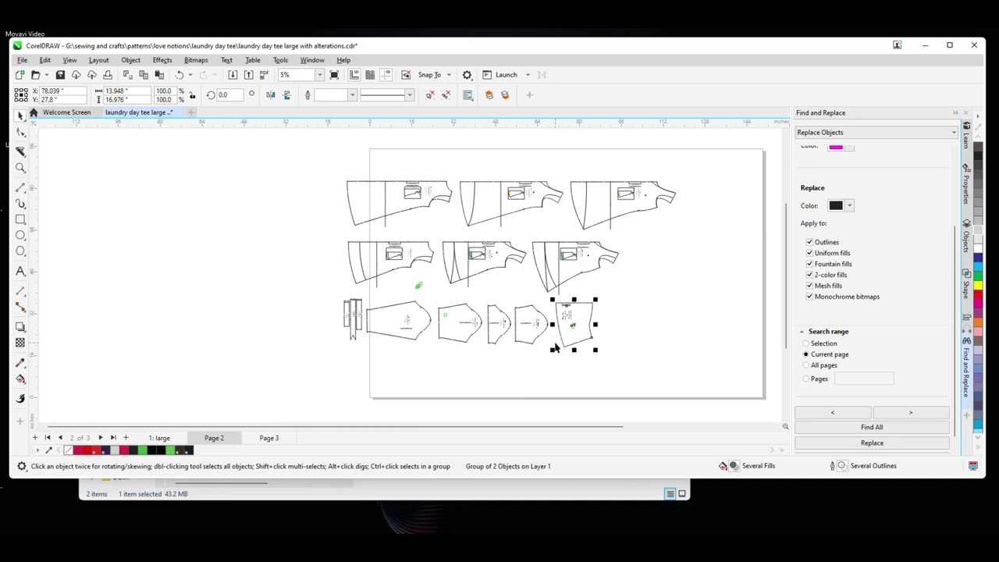
pyautogui.scroll(1, 556, 347)
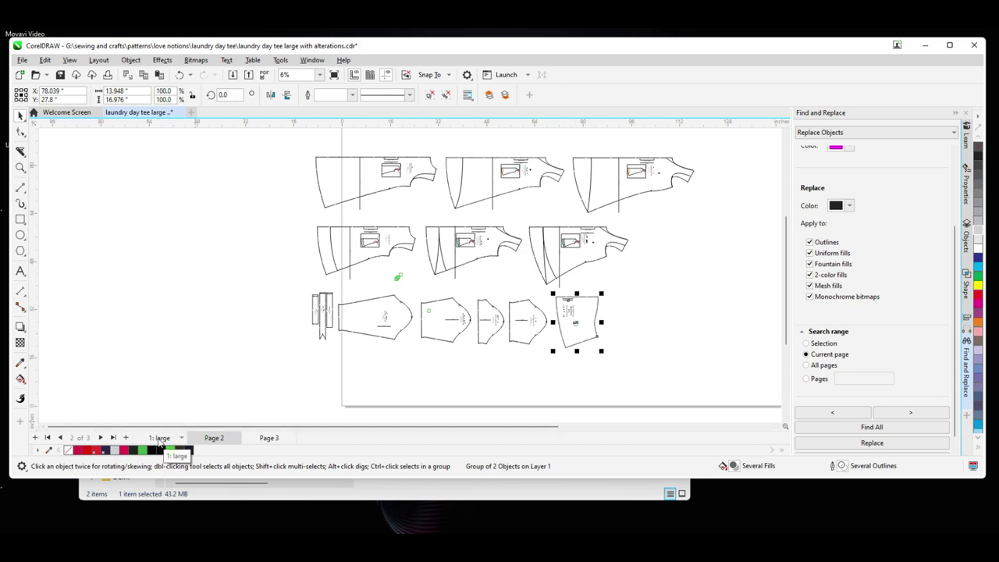
pyautogui.click(160, 439)
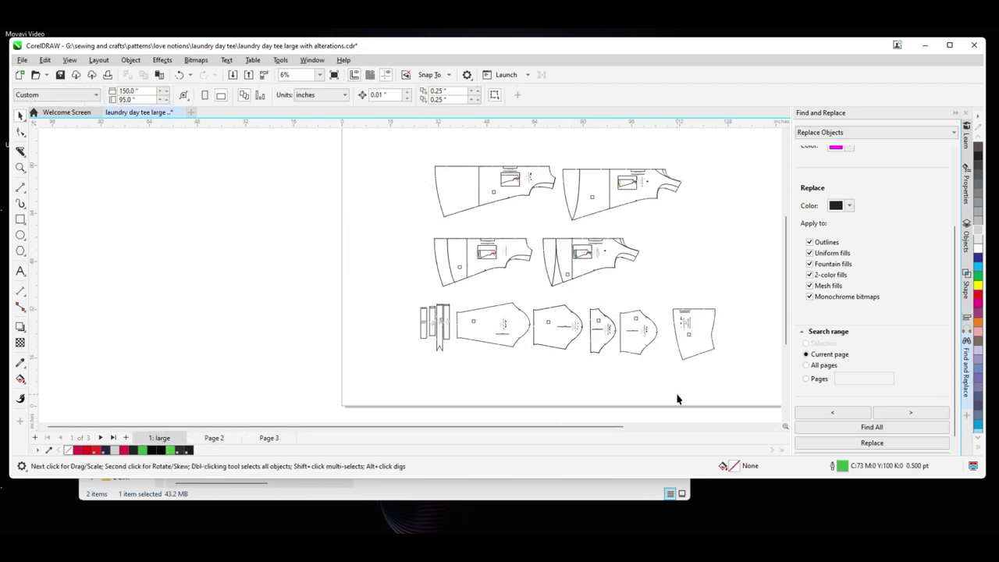
pyautogui.scroll(-1, 677, 397)
pyautogui.moveTo(601, 431); pyautogui.dragTo(635, 429)
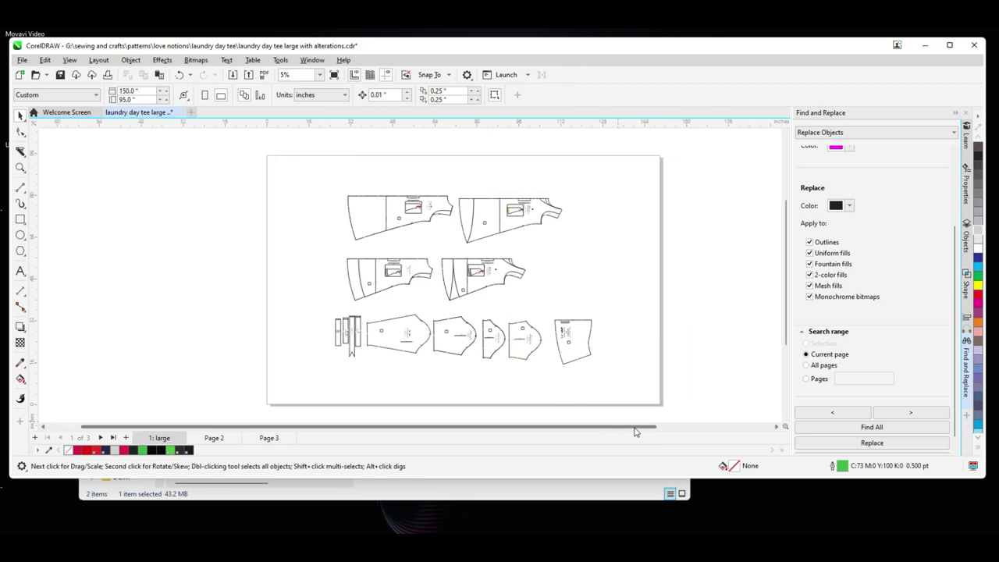
# Nudge the top-left pattern piece slightly down, deselect it, and bring up the Layout menu.
pyautogui.click(398, 201)
pyautogui.moveTo(408, 211)
pyautogui.mouseDown()
pyautogui.moveTo(394, 234)
pyautogui.moveTo(408, 217)
pyautogui.mouseUp()
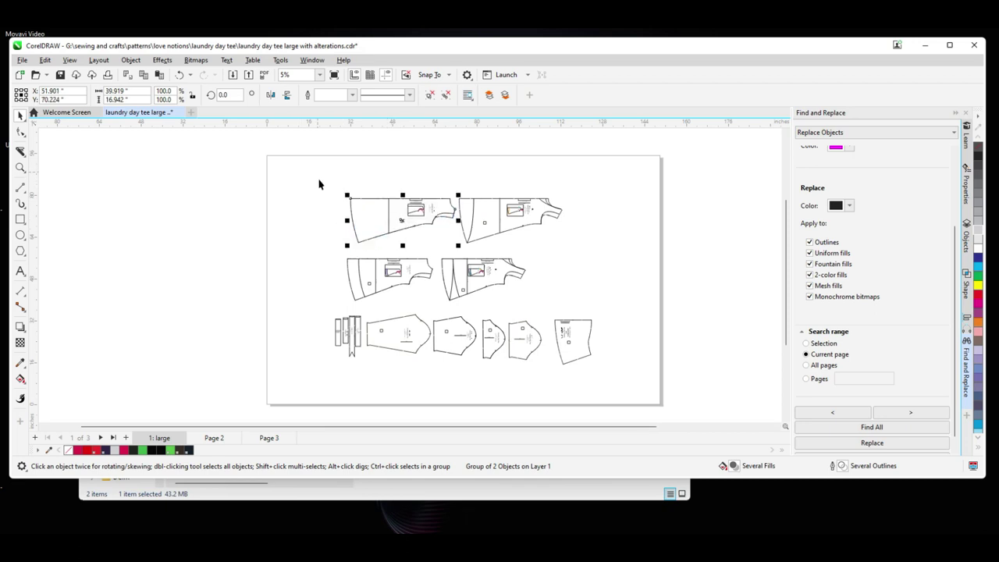
pyautogui.click(318, 184)
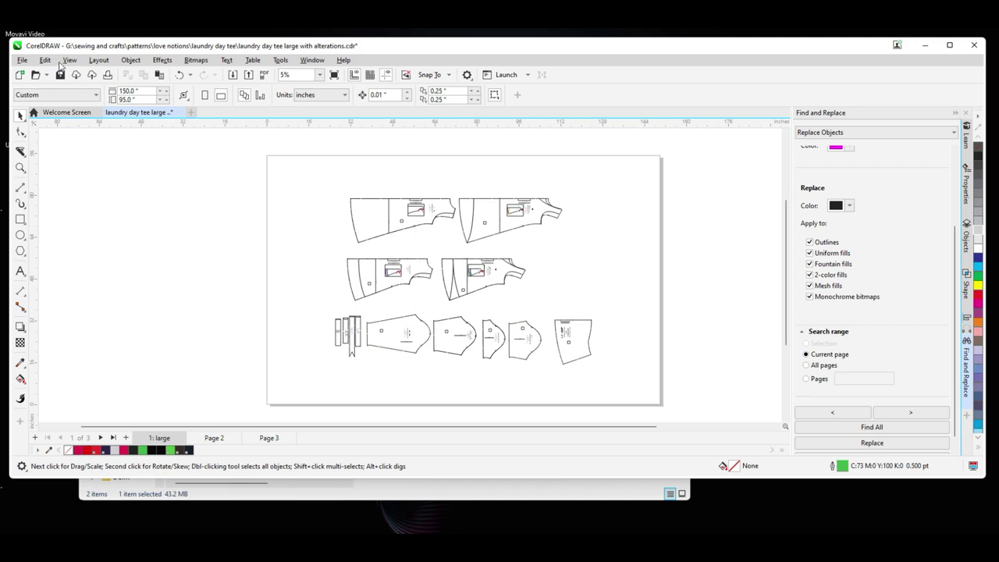
pyautogui.click(97, 60)
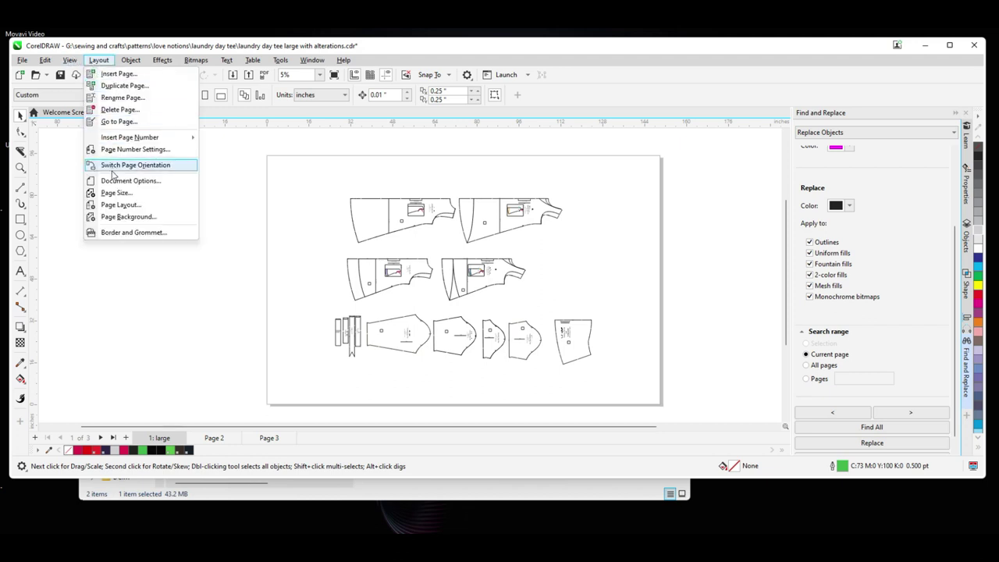
pyautogui.click(113, 193)
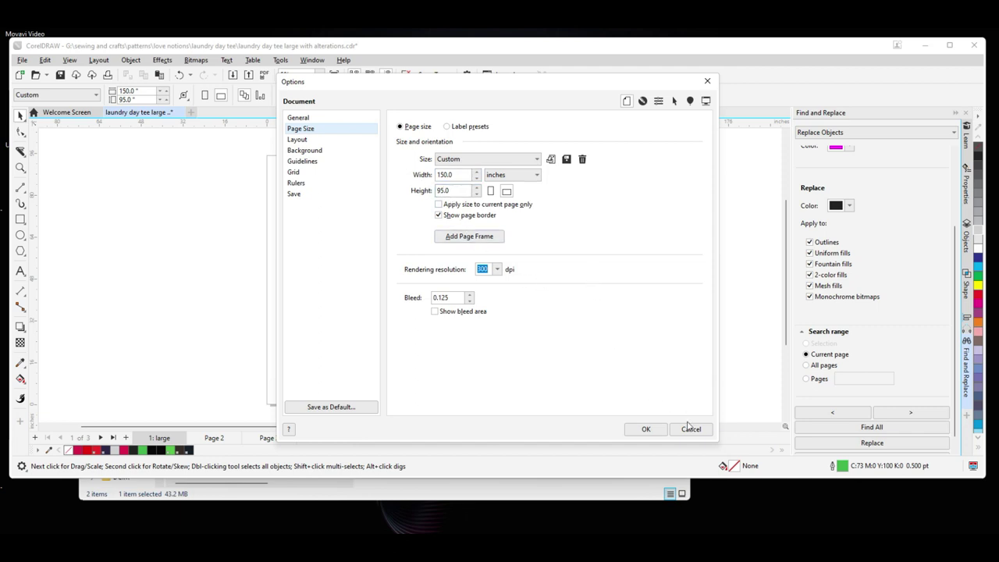
pyautogui.click(663, 429)
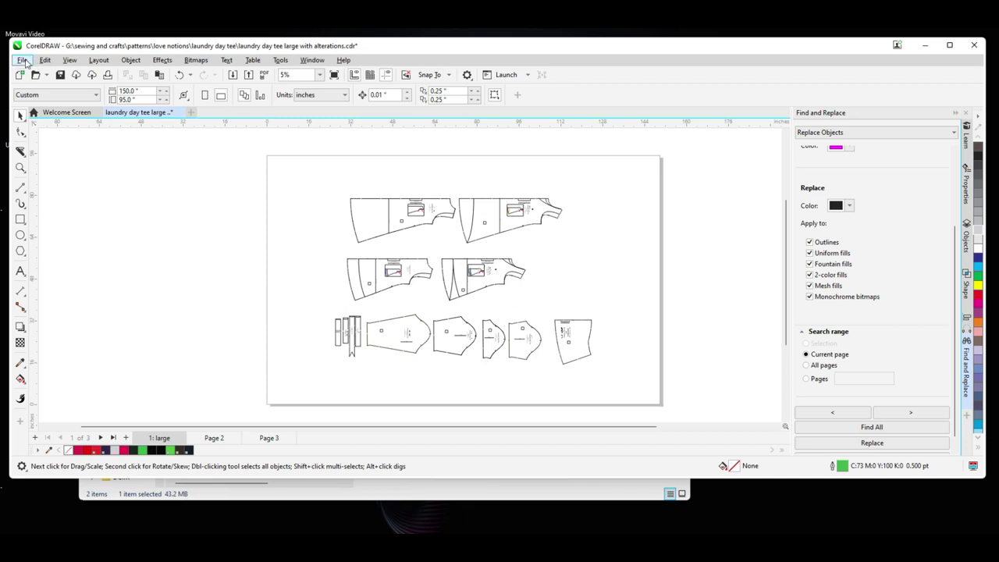
pyautogui.click(24, 61)
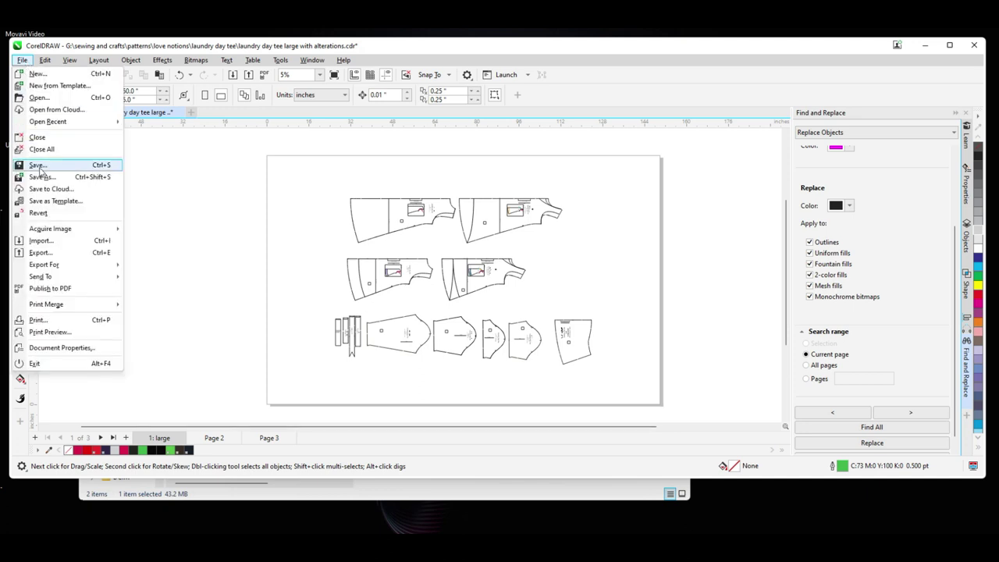
pyautogui.click(41, 253)
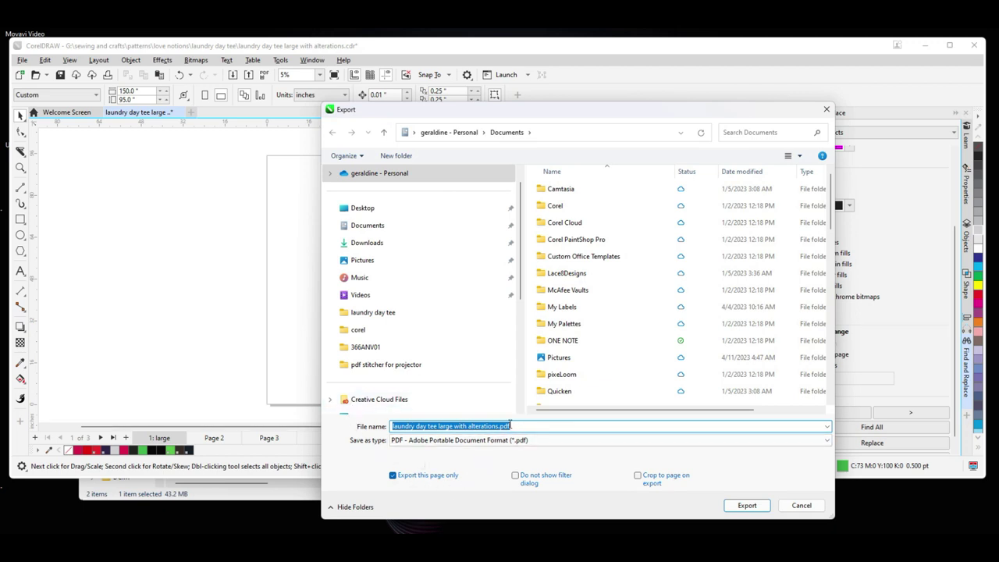
pyautogui.moveTo(602, 110); pyautogui.dragTo(444, 73)
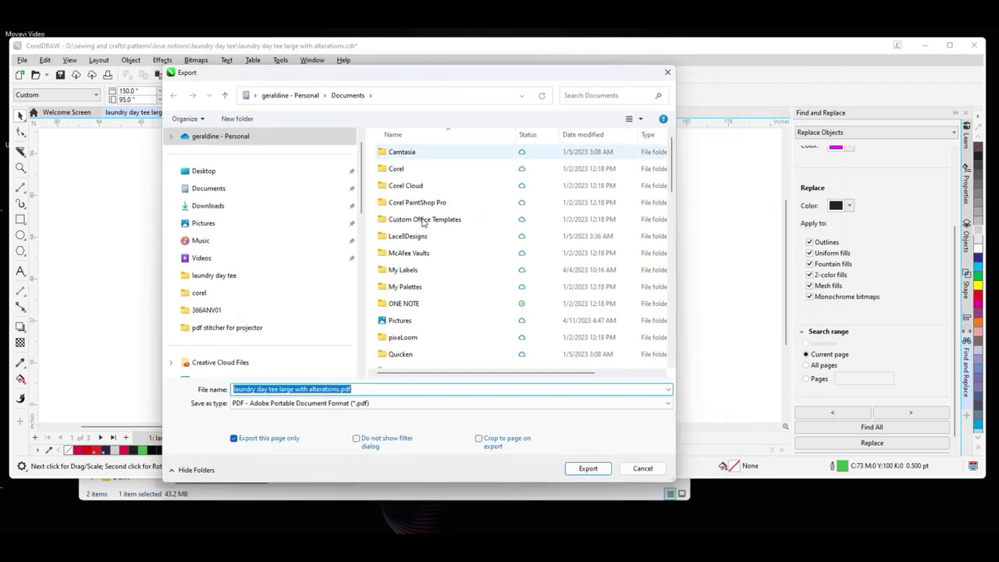
pyautogui.click(641, 469)
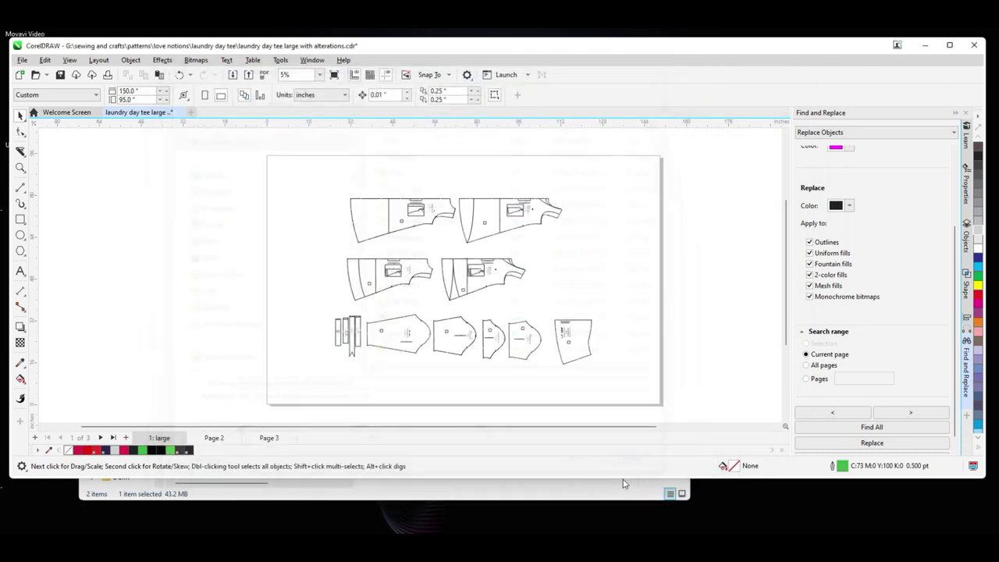